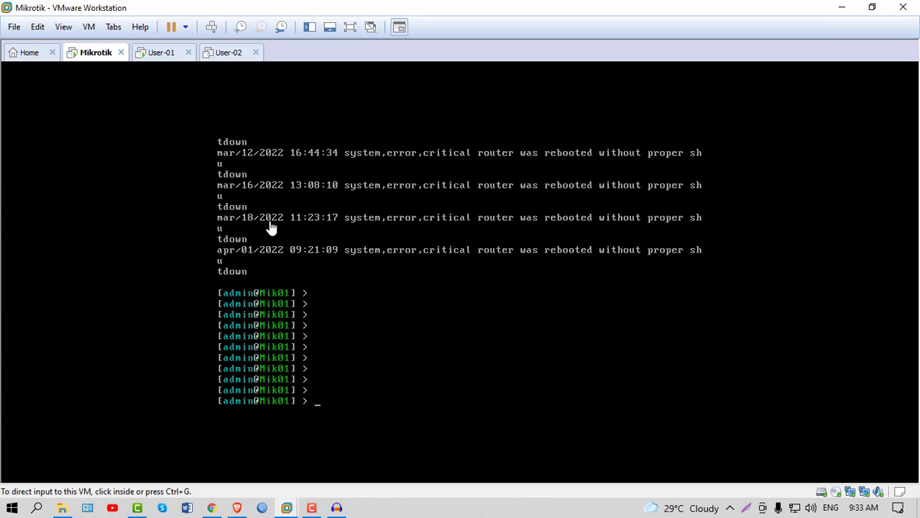
Switch to the User-01 machine and refresh the Windows XP desktop twice.
{"action": "left_click", "coordinate": [158, 55]}
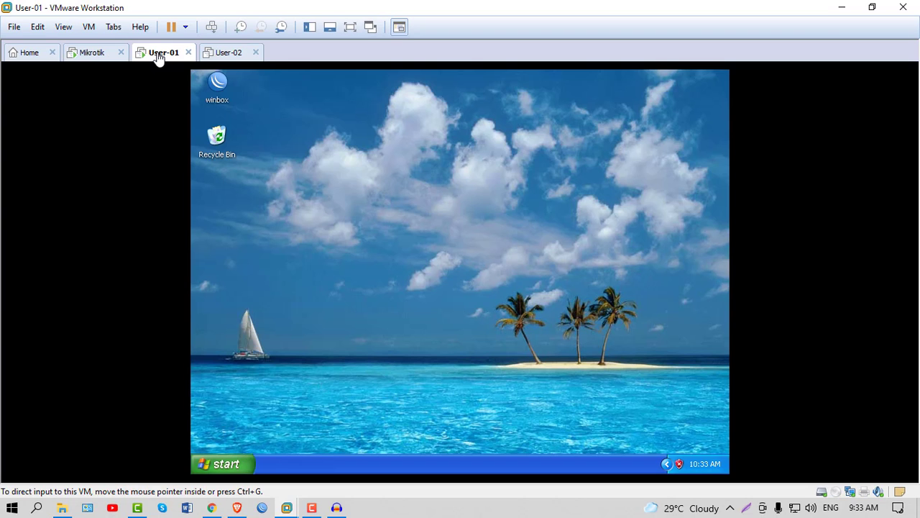
{"action": "right_click", "coordinate": [440, 148]}
{"action": "left_click", "coordinate": [466, 167]}
{"action": "right_click", "coordinate": [401, 155]}
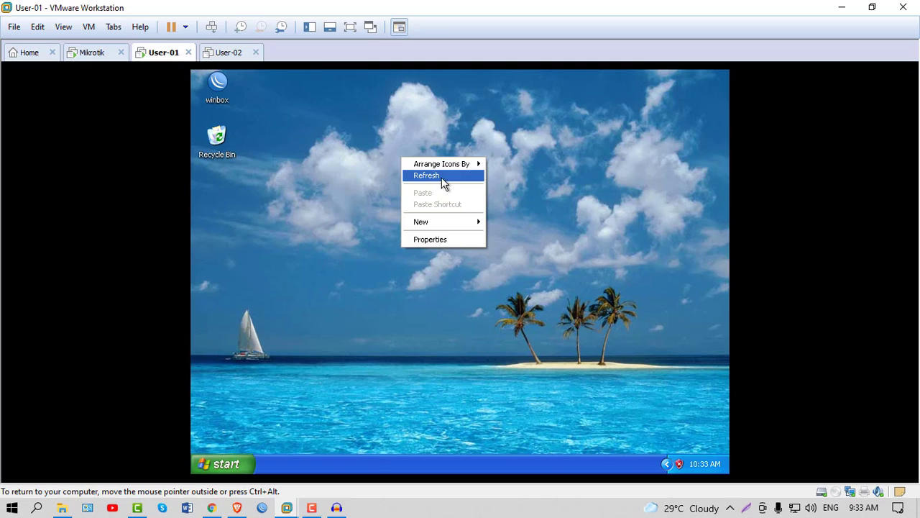
{"action": "left_click", "coordinate": [440, 177]}
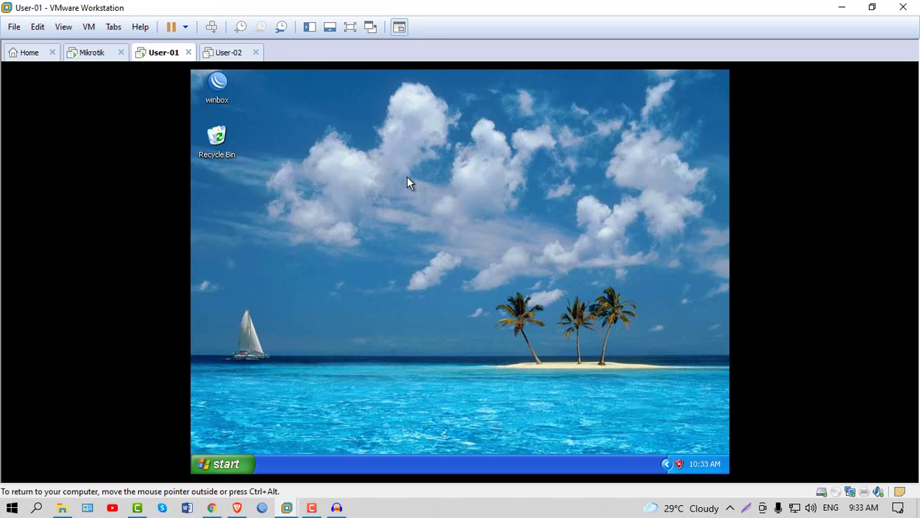
Launch WinBox, connect to router Mik01 and dismiss the licence notice.
{"action": "double_click", "coordinate": [219, 89]}
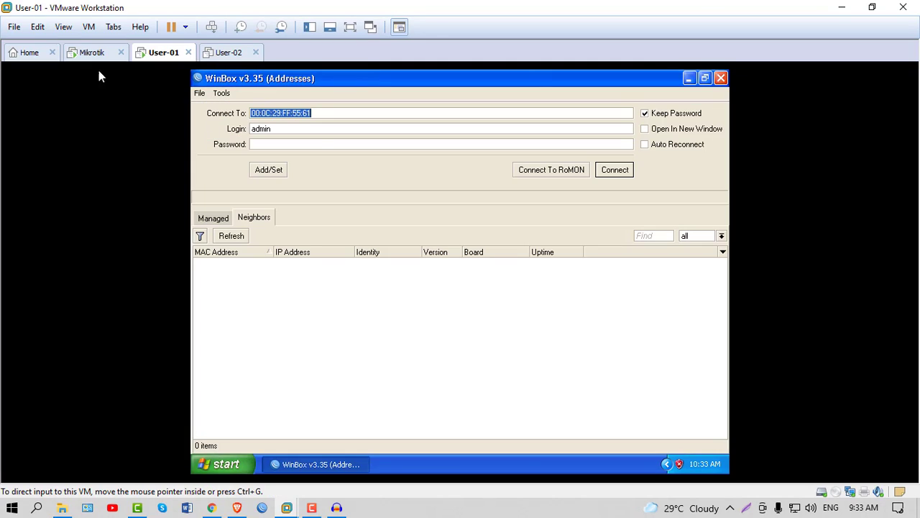
{"action": "left_click", "coordinate": [616, 171]}
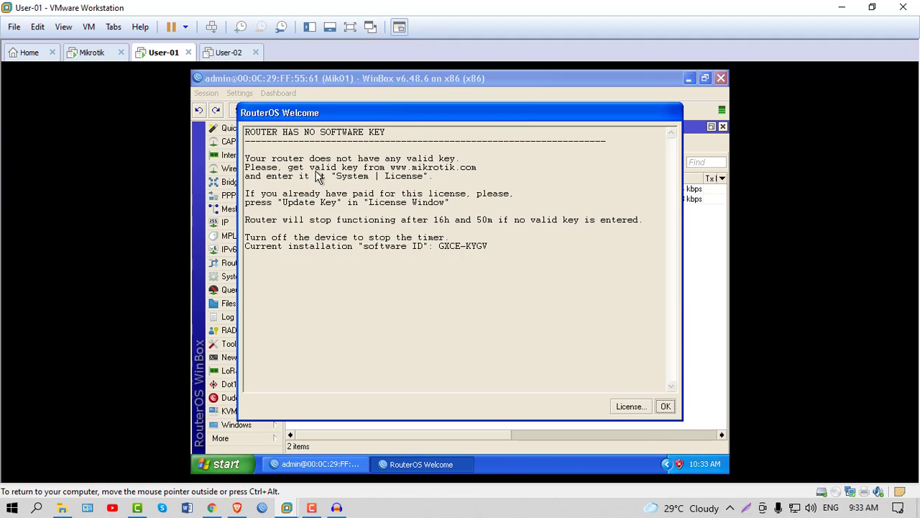
{"action": "left_click", "coordinate": [665, 407]}
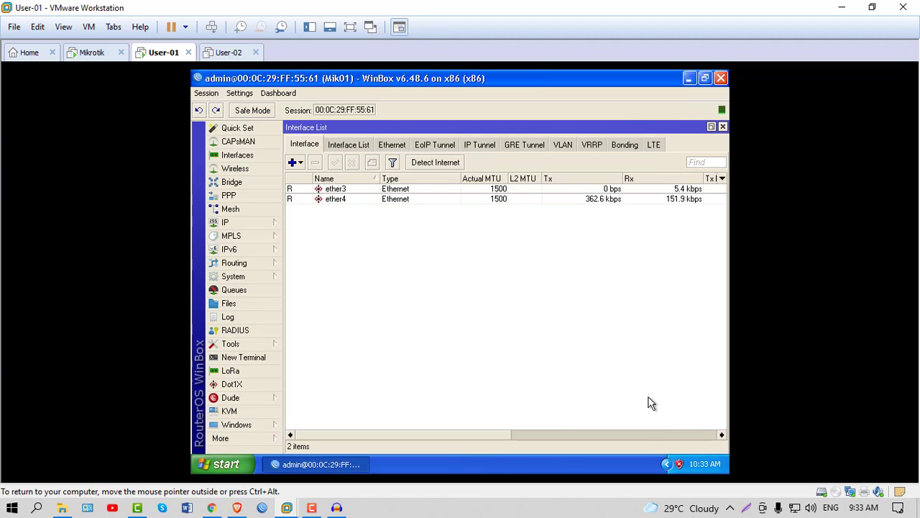
Inspect ether3's properties, select ether4 and ether3, then close the Interface List.
{"action": "left_click", "coordinate": [94, 53]}
{"action": "left_click", "coordinate": [156, 55]}
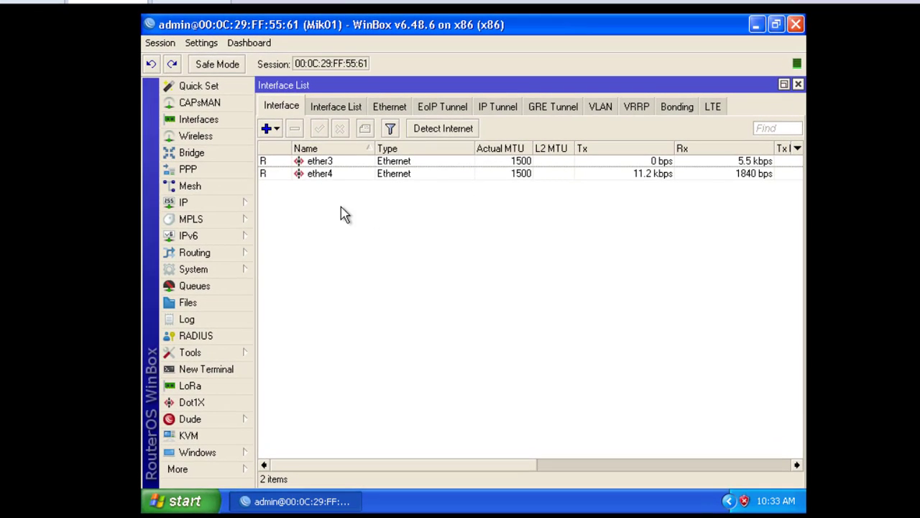
{"action": "left_click", "coordinate": [323, 173]}
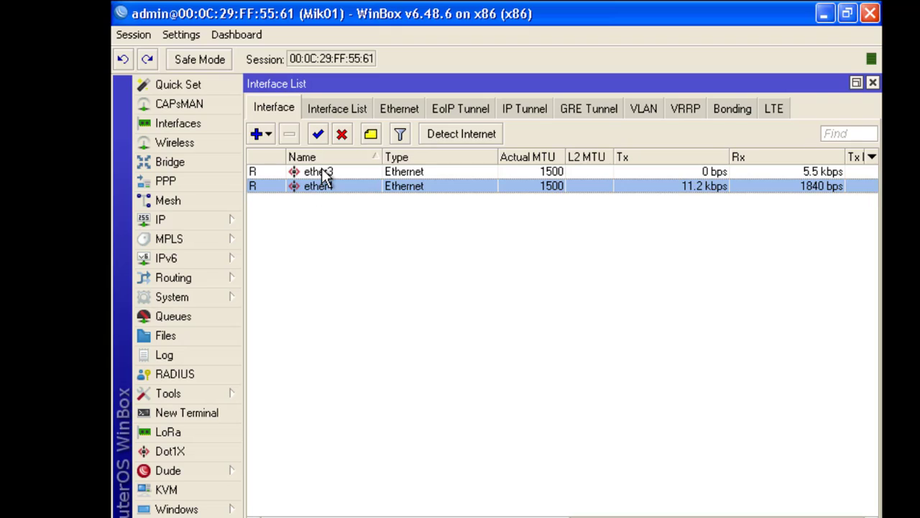
{"action": "double_click", "coordinate": [323, 173]}
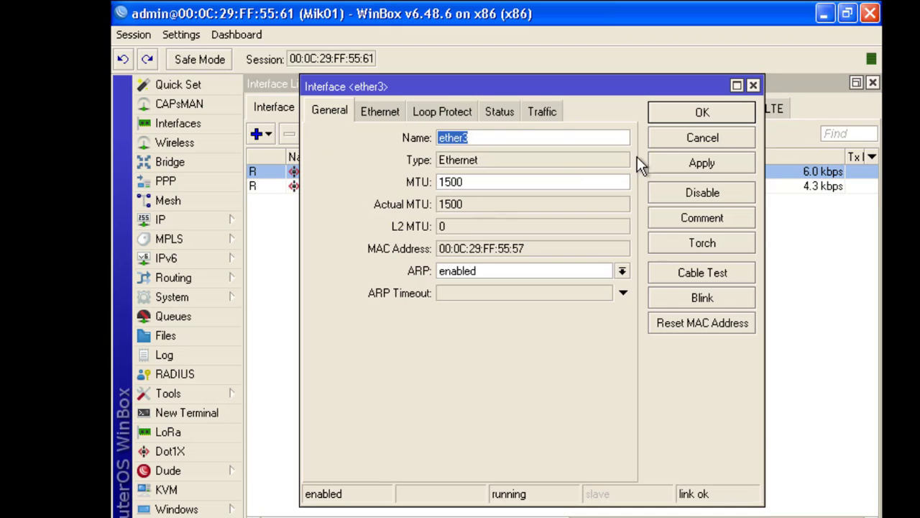
{"action": "left_click", "coordinate": [754, 86]}
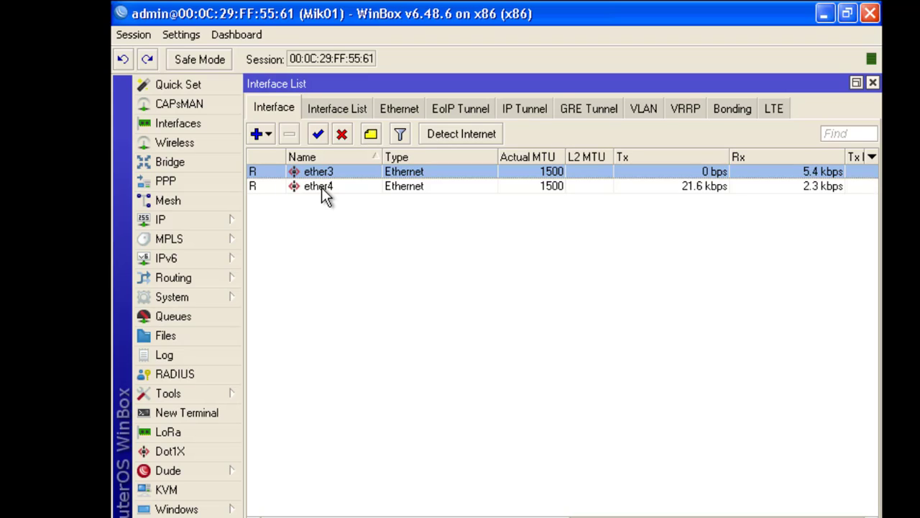
{"action": "left_click", "coordinate": [322, 187]}
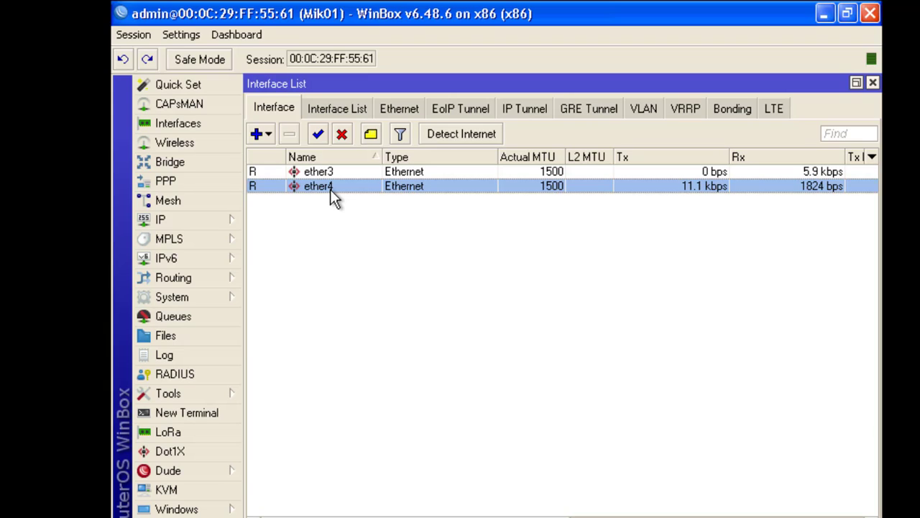
{"action": "left_click", "coordinate": [328, 173]}
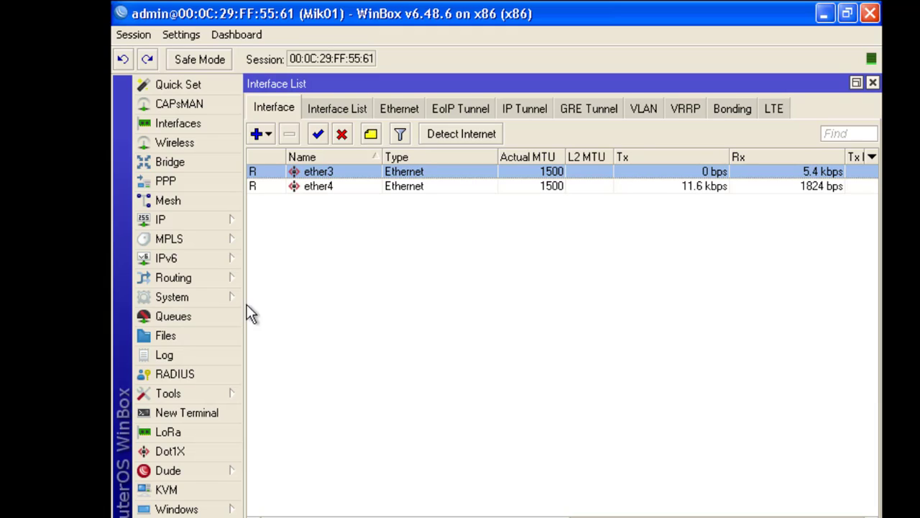
{"action": "left_click", "coordinate": [873, 83]}
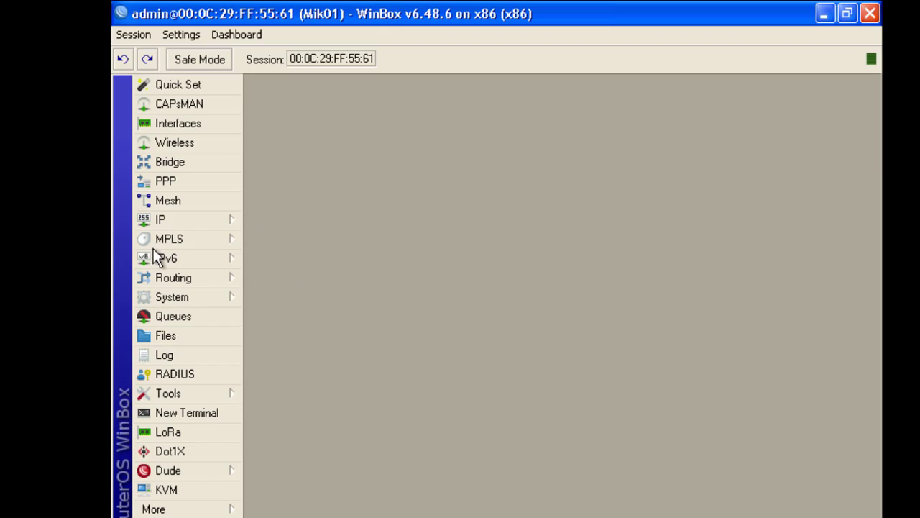
Open PPP, show the PPPoE Servers tab and add a new service prefilled with service1.
{"action": "left_click", "coordinate": [174, 180]}
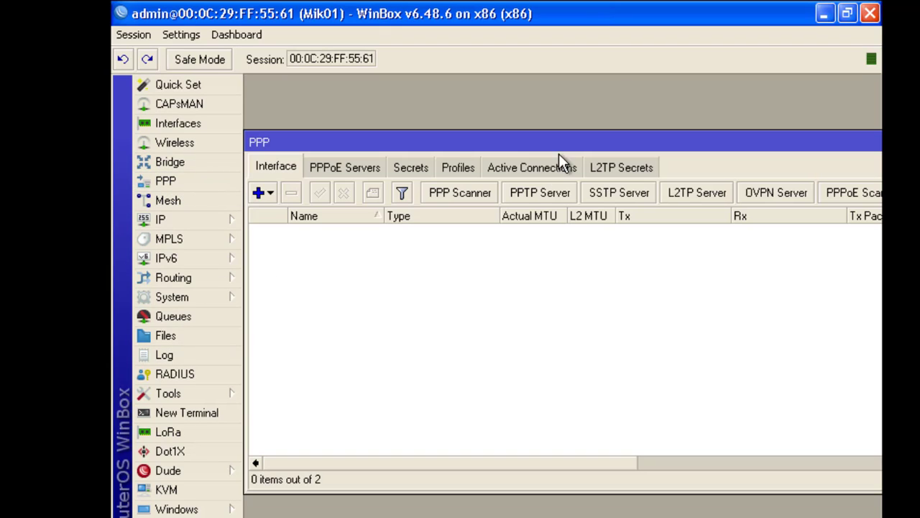
{"action": "left_click_drag", "start_coordinate": [810, 144], "coordinate": [774, 155]}
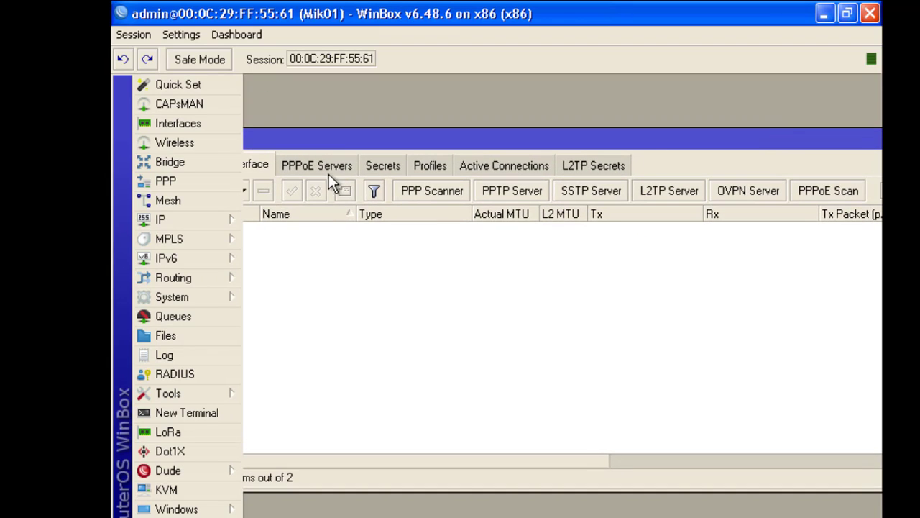
{"action": "left_click_drag", "start_coordinate": [374, 145], "coordinate": [409, 155]}
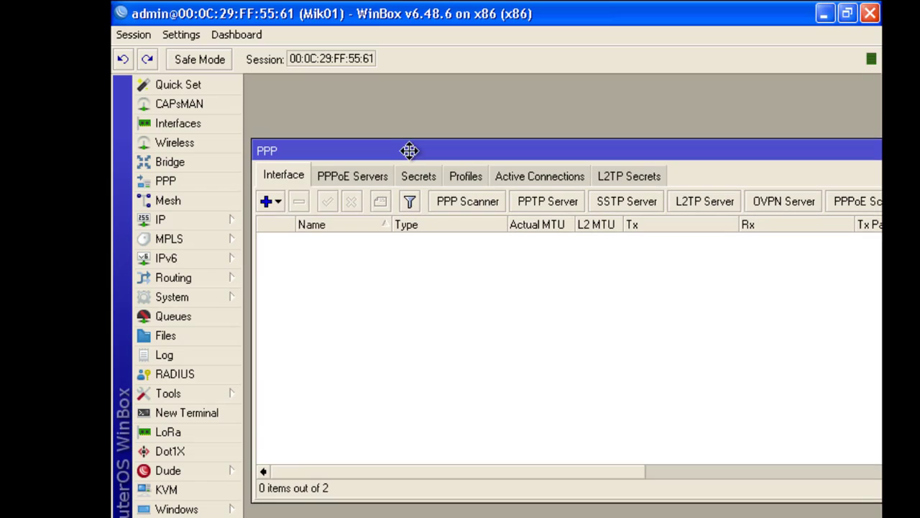
{"action": "left_click", "coordinate": [344, 178]}
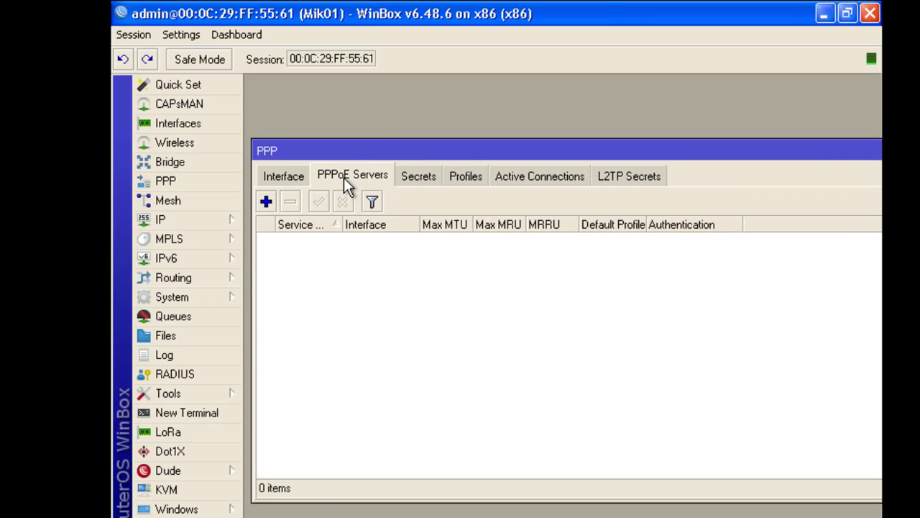
{"action": "left_click_drag", "start_coordinate": [460, 154], "coordinate": [464, 127]}
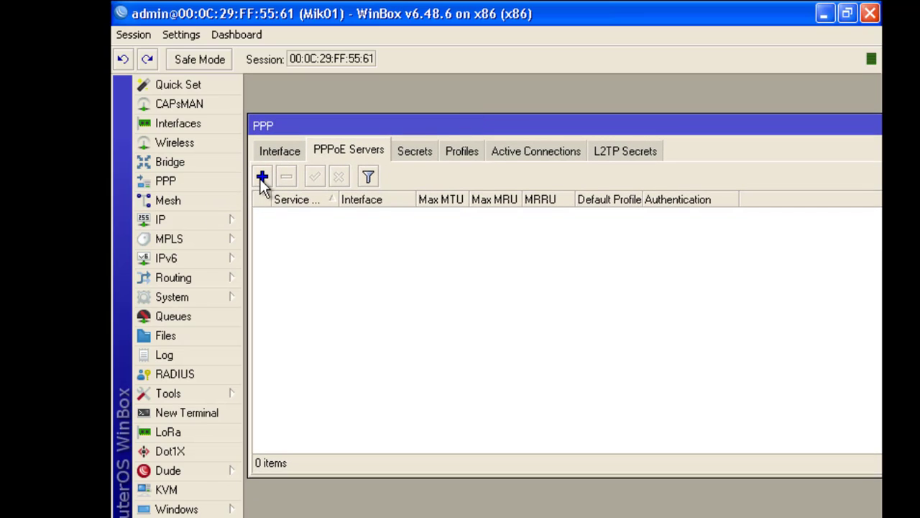
{"action": "left_click", "coordinate": [261, 178]}
Replace service1 with the name aksnetlab and list the available interfaces.
{"action": "left_click_drag", "start_coordinate": [534, 170], "coordinate": [539, 150]}
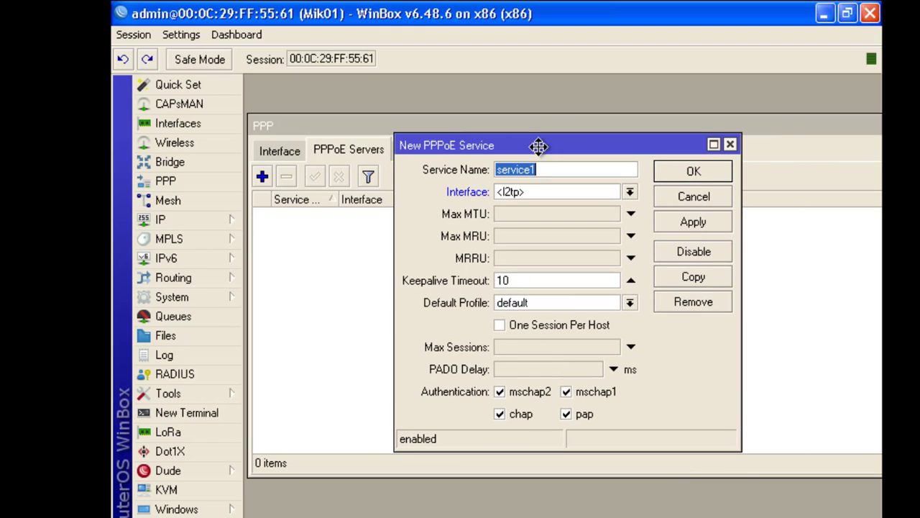
{"action": "left_click", "coordinate": [559, 169]}
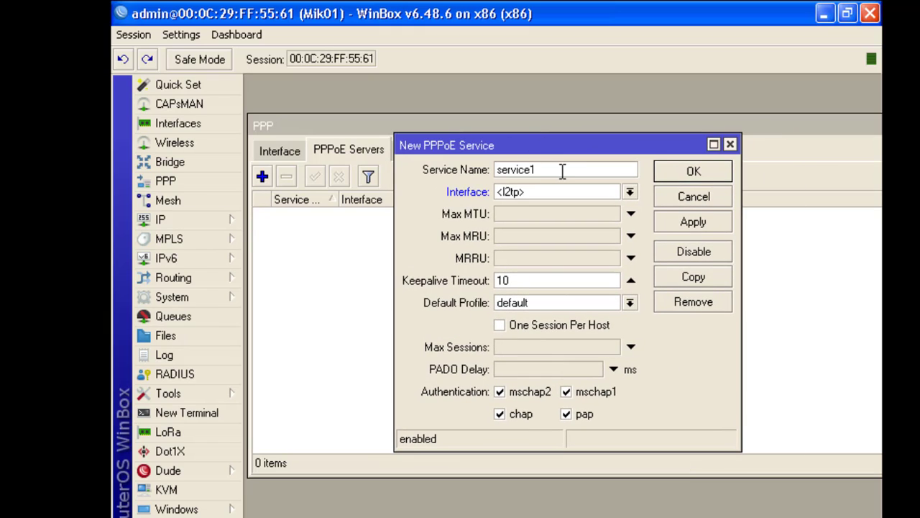
{"action": "double_click", "coordinate": [508, 169]}
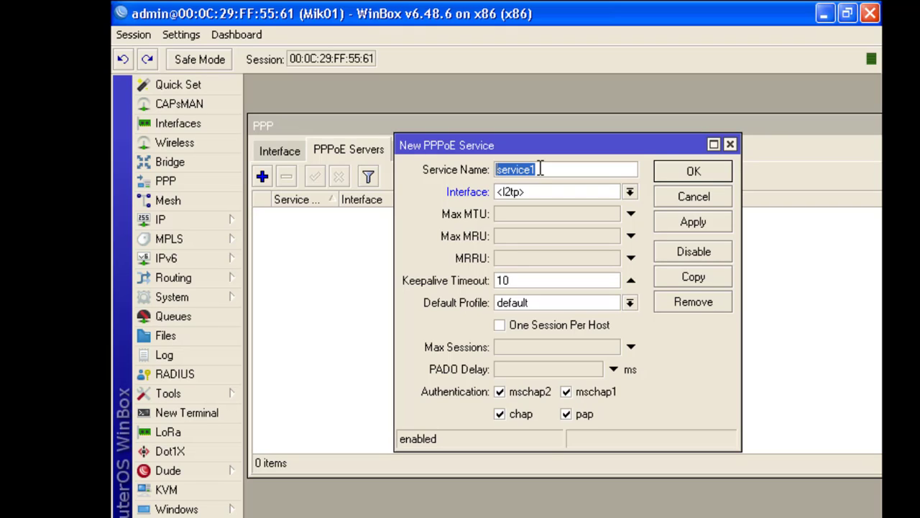
{"action": "type", "text": "aks"}
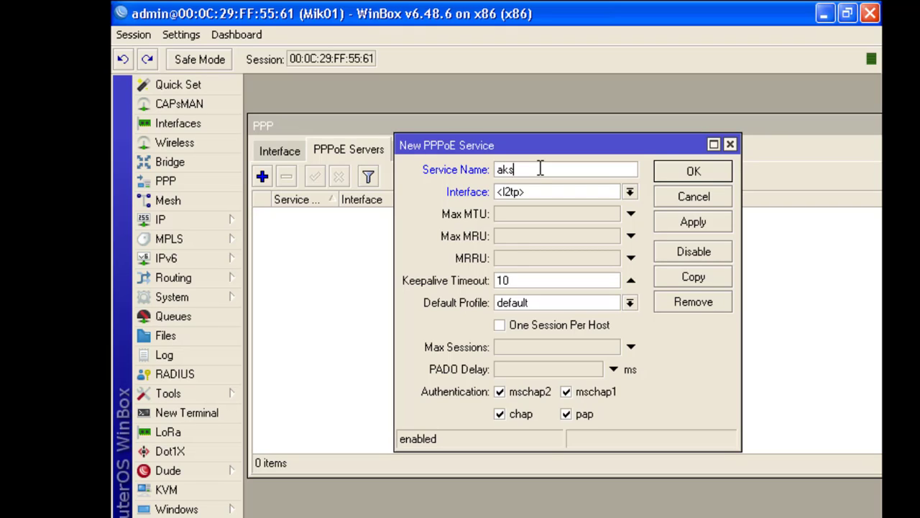
{"action": "key", "text": "BackSpace"}
{"action": "key", "text": "BackSpace"}
{"action": "key", "text": "BackSpace"}
{"action": "type", "text": "aksnetlab"}
{"action": "left_click", "coordinate": [629, 193]}
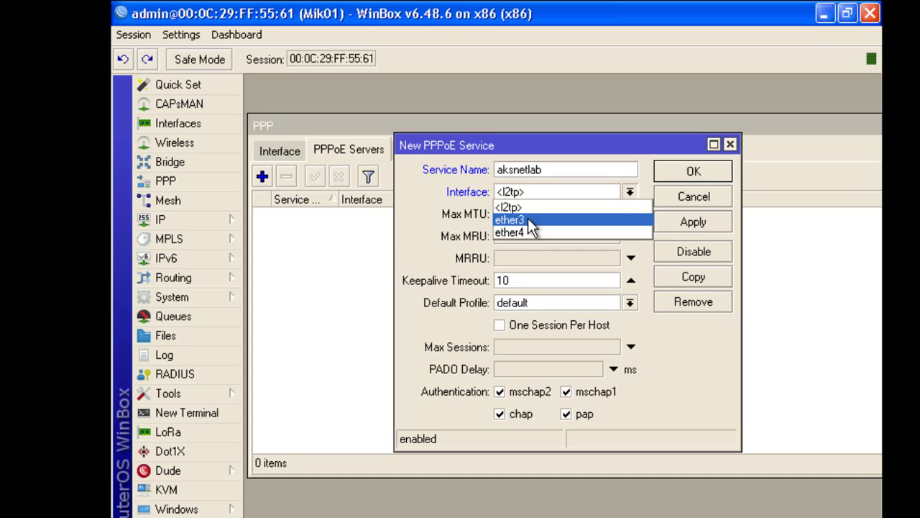
Run aksnetlab on ether3 with one session per host and pap disabled, and save it.
{"action": "left_click", "coordinate": [528, 221]}
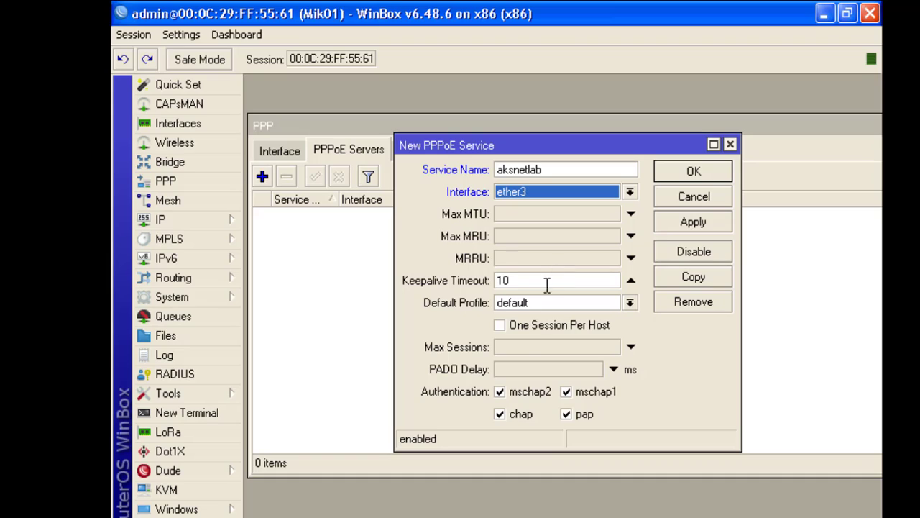
{"action": "left_click", "coordinate": [502, 328]}
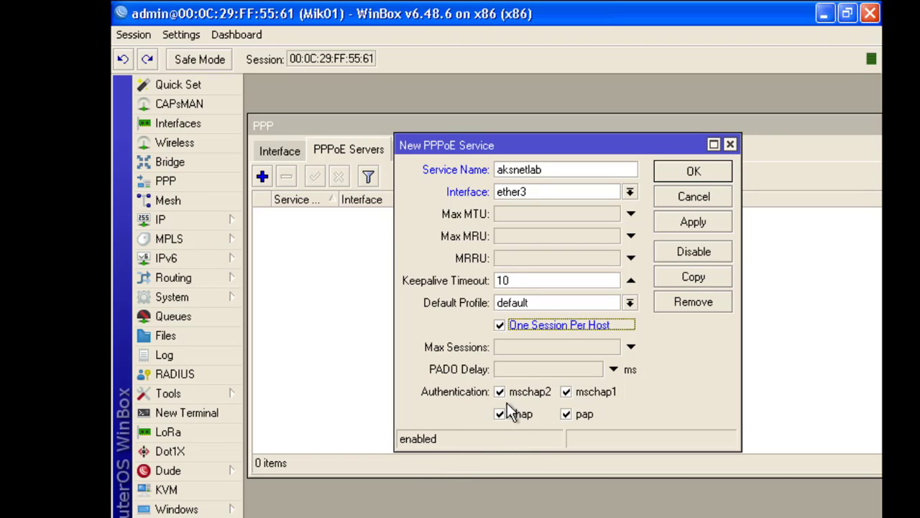
{"action": "left_click", "coordinate": [567, 416]}
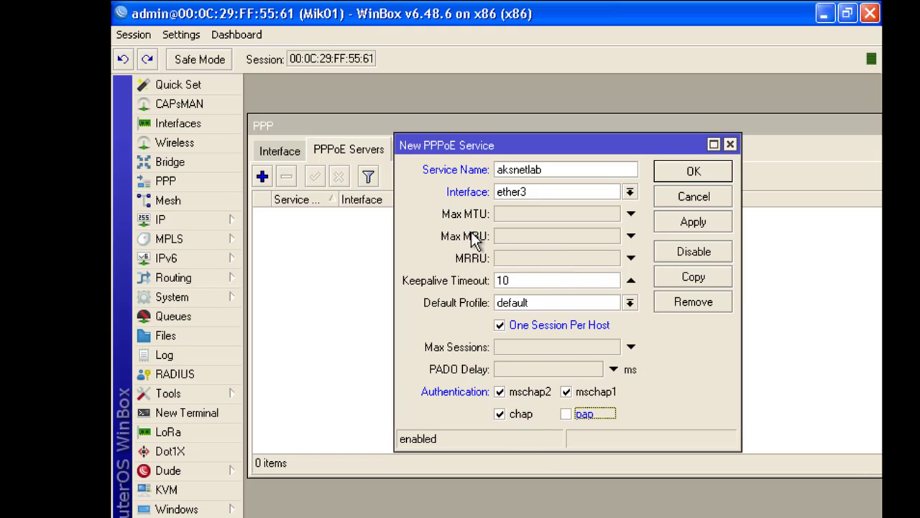
{"action": "left_click", "coordinate": [690, 222]}
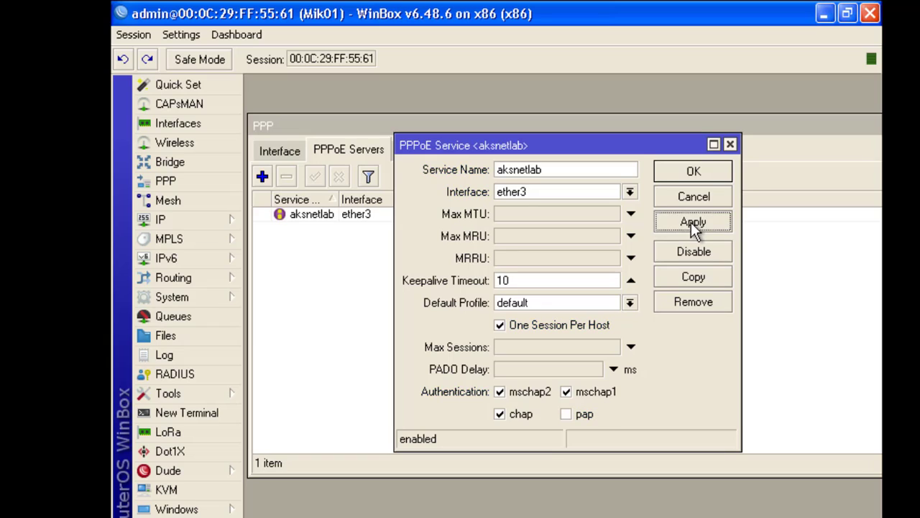
{"action": "left_click", "coordinate": [693, 172]}
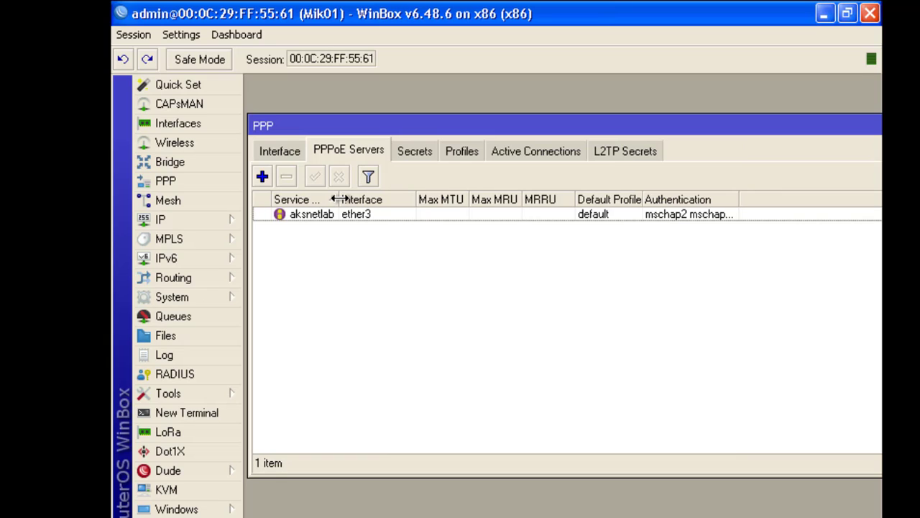
Resize the Service Name column and briefly check the filter options and Secrets list.
{"action": "left_click_drag", "start_coordinate": [332, 199], "coordinate": [384, 199]}
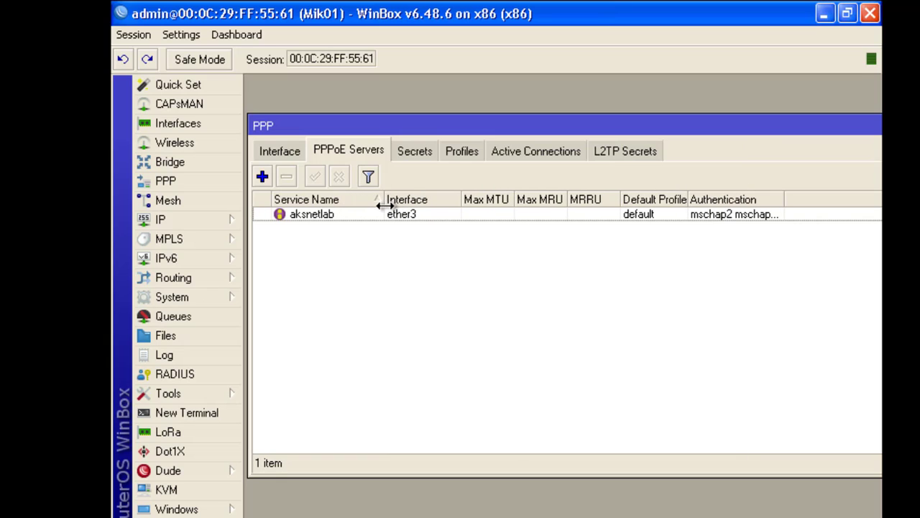
{"action": "left_click", "coordinate": [741, 215]}
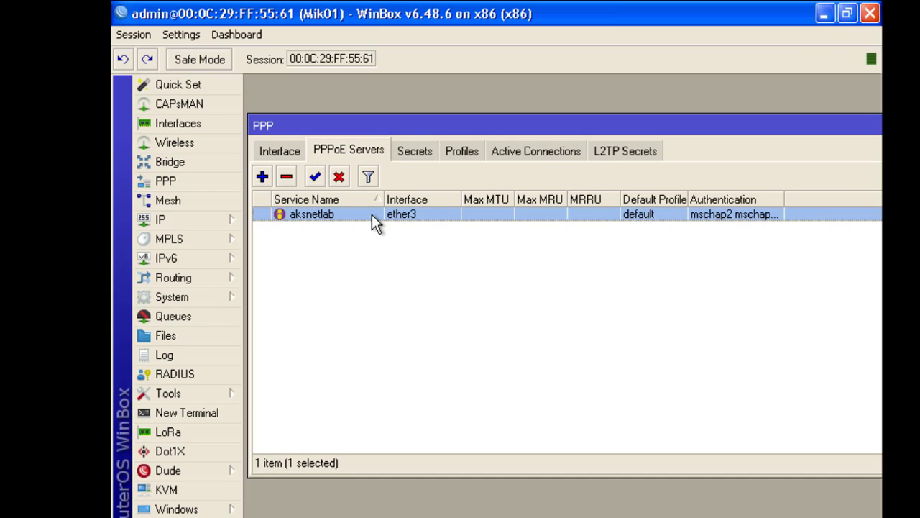
{"action": "left_click_drag", "start_coordinate": [384, 199], "coordinate": [373, 199]}
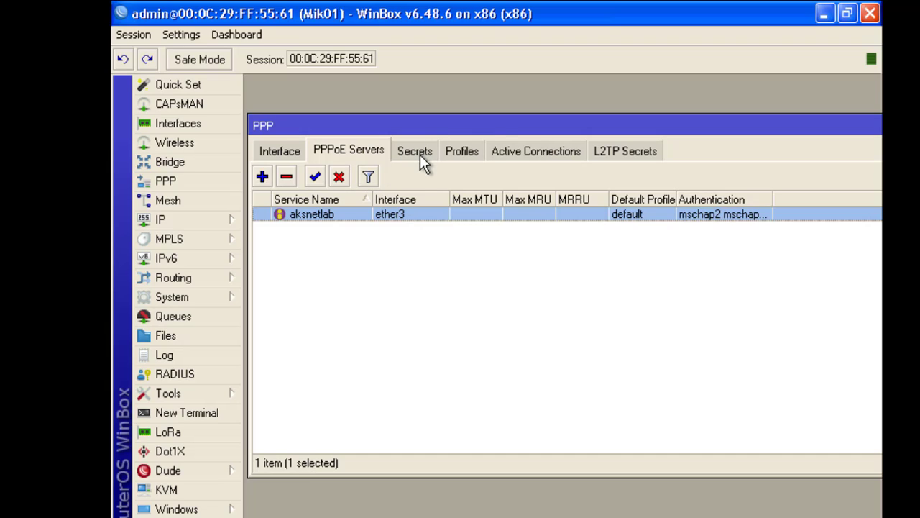
{"action": "left_click", "coordinate": [366, 178]}
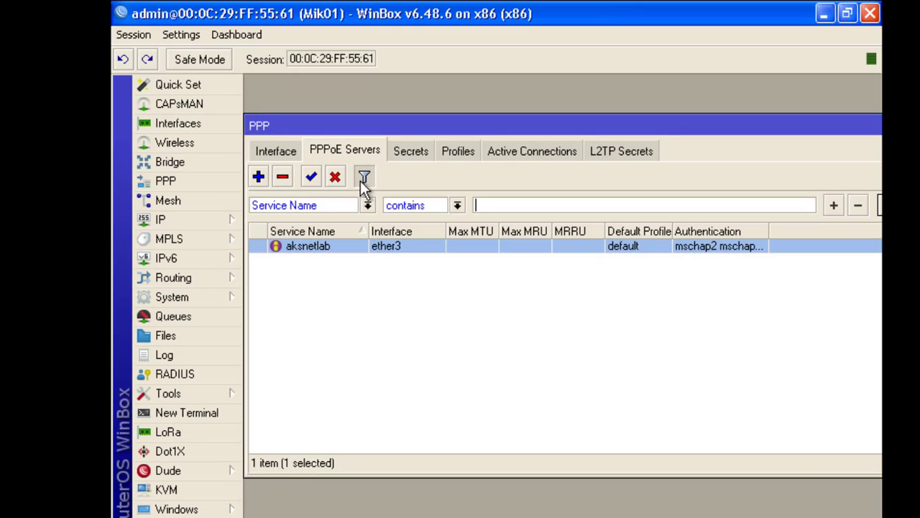
{"action": "left_click", "coordinate": [367, 177]}
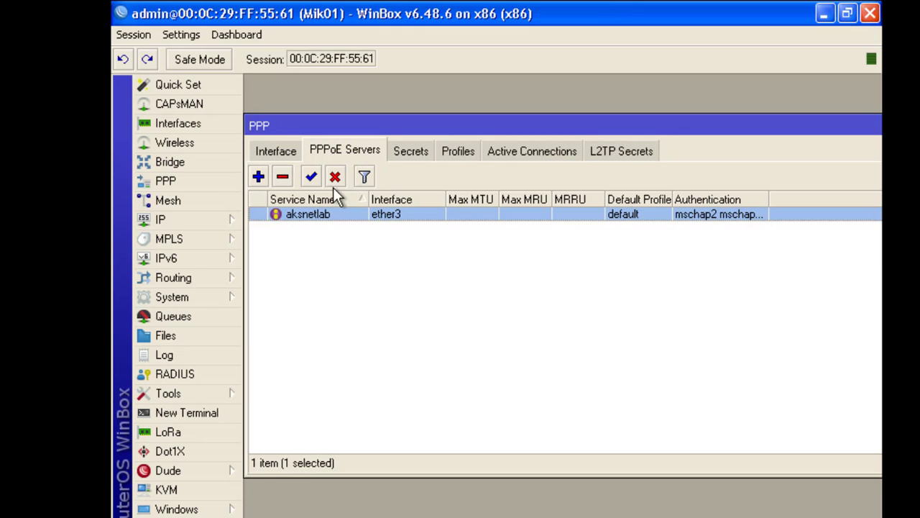
{"action": "left_click", "coordinate": [411, 153]}
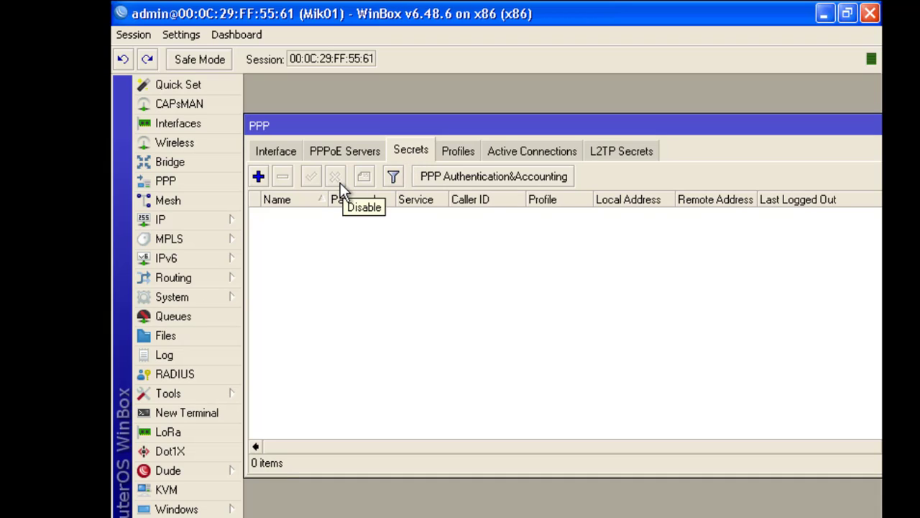
{"action": "left_click", "coordinate": [342, 152]}
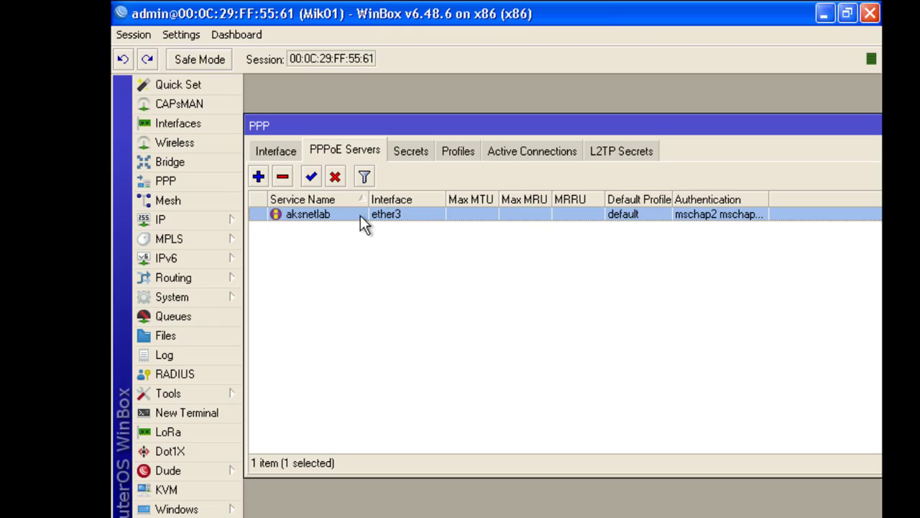
Keep 'default' as the aksnetlab server's default profile and apply the settings.
{"action": "double_click", "coordinate": [341, 212]}
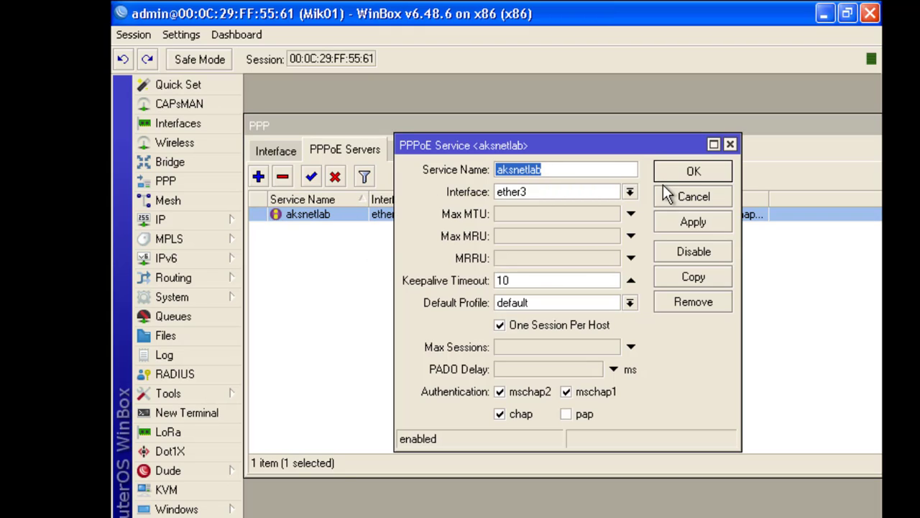
{"action": "left_click", "coordinate": [585, 307]}
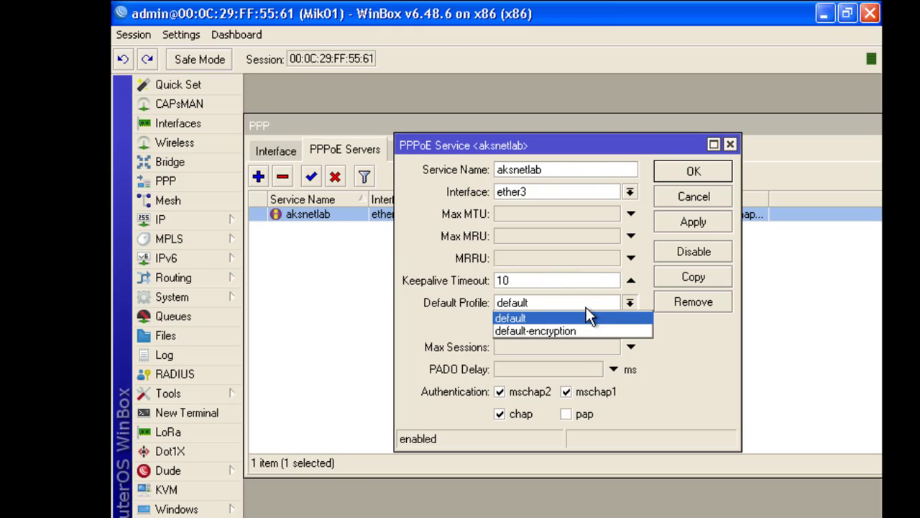
{"action": "left_click", "coordinate": [585, 311]}
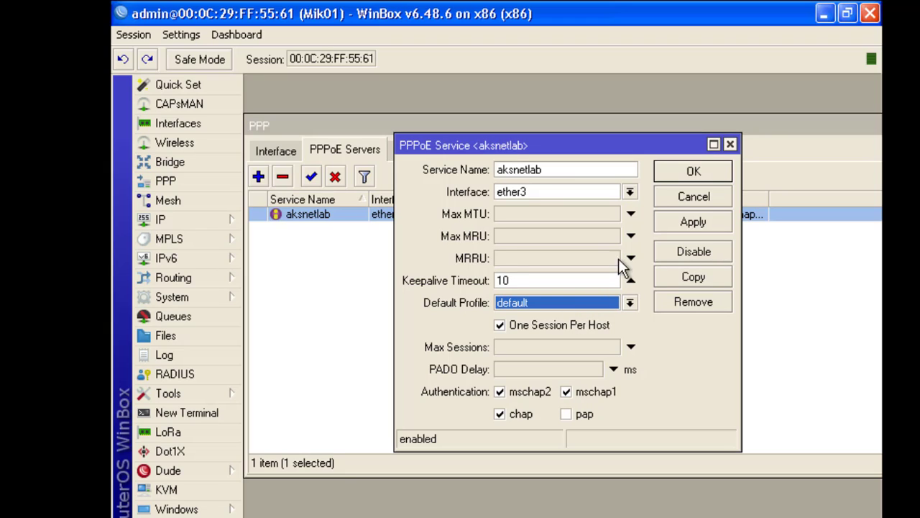
{"action": "left_click", "coordinate": [687, 220]}
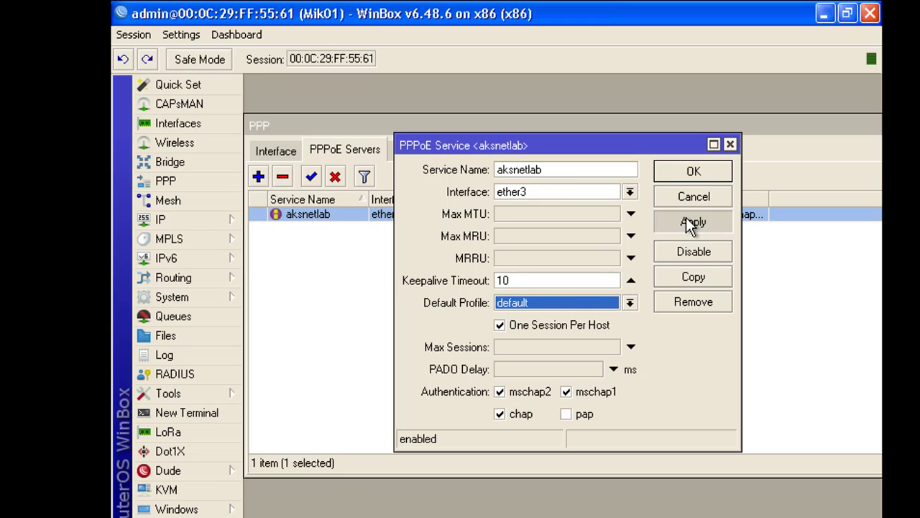
{"action": "left_click", "coordinate": [692, 175]}
Create a new PPP secret named user1 and enter its password.
{"action": "left_click", "coordinate": [407, 152]}
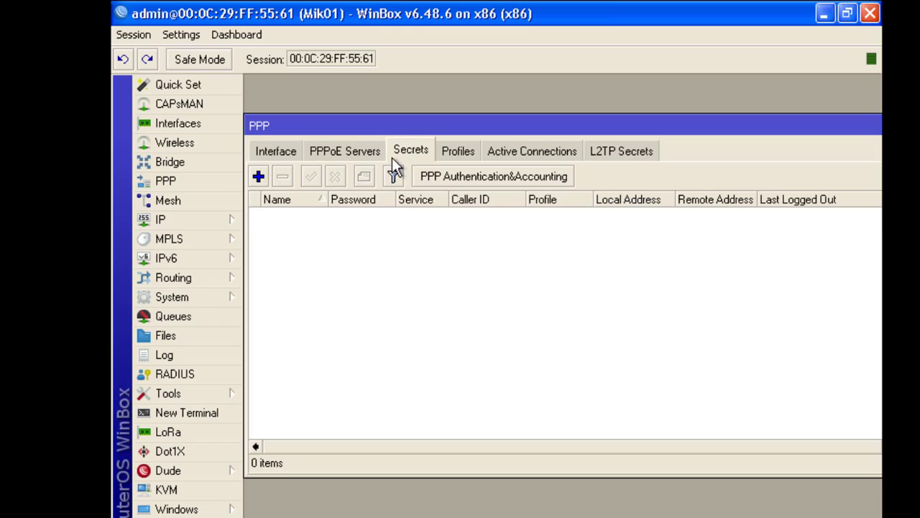
{"action": "left_click", "coordinate": [260, 178]}
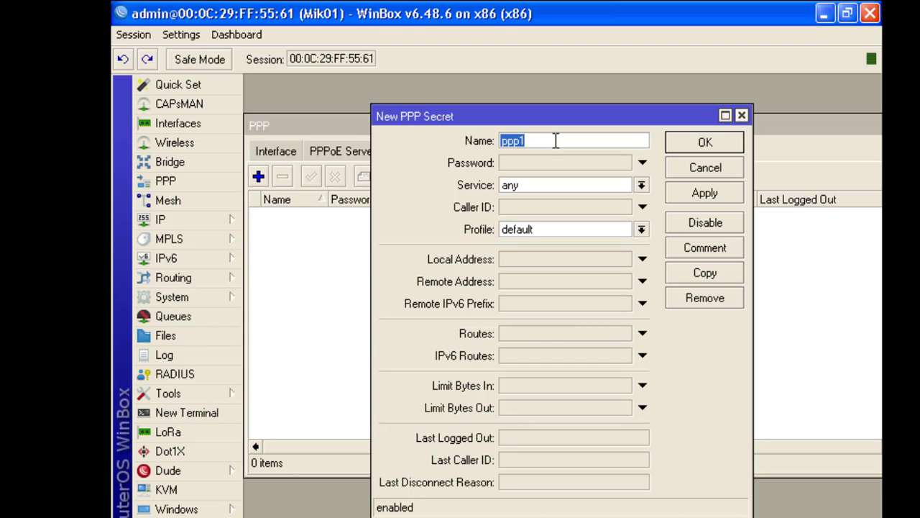
{"action": "type", "text": "user1"}
{"action": "left_click", "coordinate": [546, 161]}
{"action": "type", "text": "12"}
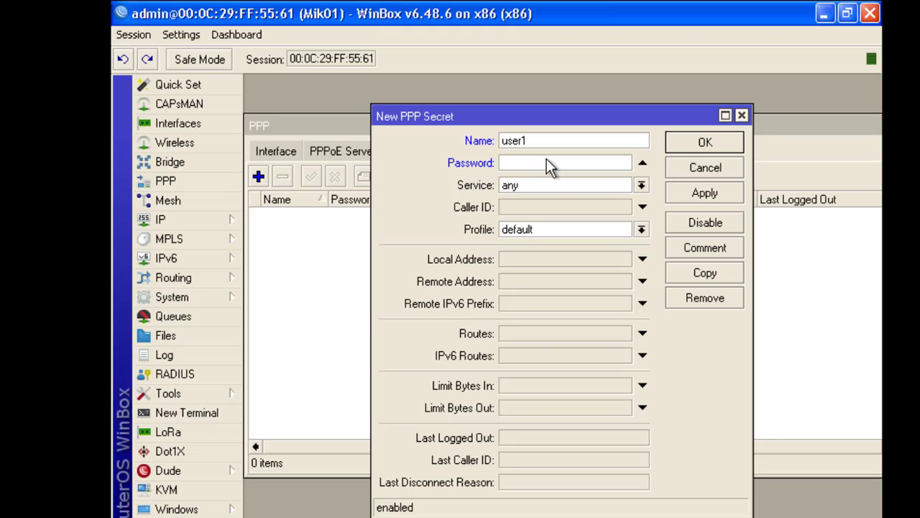
{"action": "type", "text": "34"}
{"action": "key", "text": "BackSpace"}
{"action": "key", "text": "BackSpace"}
{"action": "key", "text": "BackSpace"}
{"action": "key", "text": "BackSpace"}
{"action": "type", "text": "1234"}
Restrict the user1 secret to the pppoe service and assign the default profile.
{"action": "left_click", "coordinate": [538, 184]}
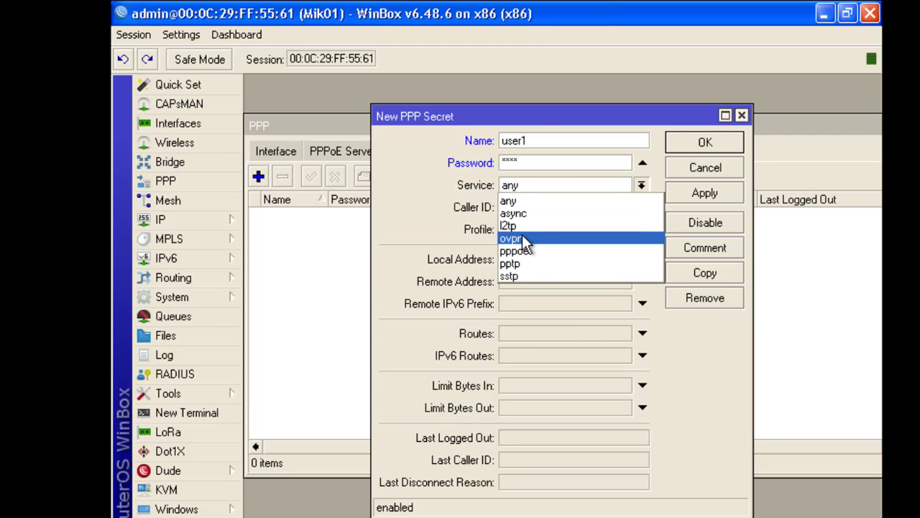
{"action": "left_click", "coordinate": [541, 252]}
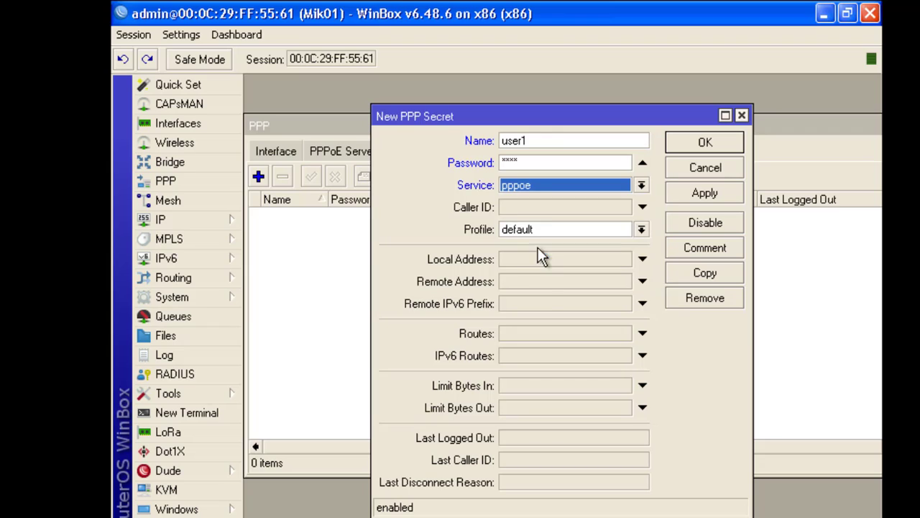
{"action": "left_click", "coordinate": [594, 206]}
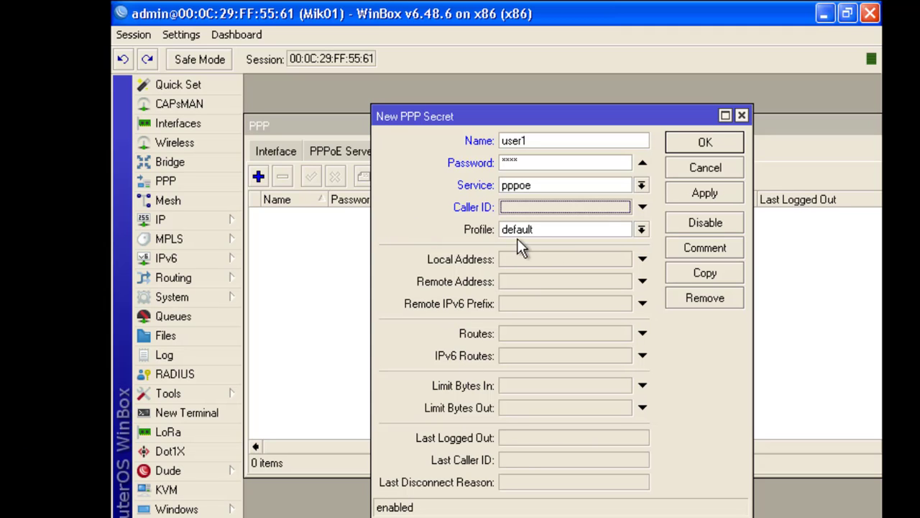
{"action": "left_click", "coordinate": [639, 230]}
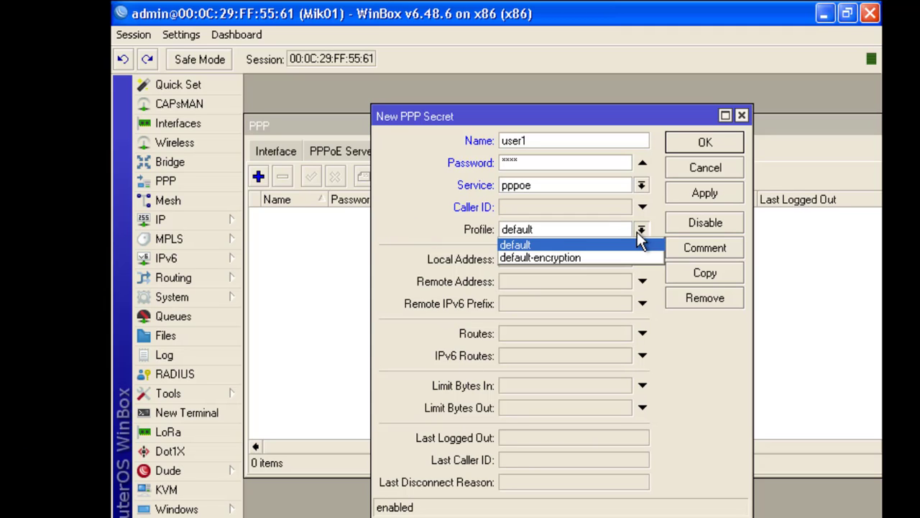
{"action": "left_click", "coordinate": [550, 244]}
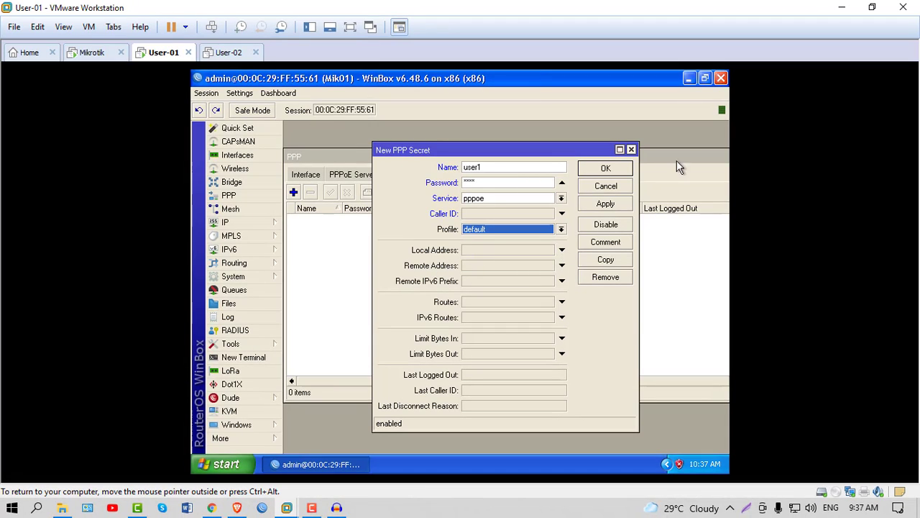
Open Notepad on the host and write 'ether 4-- 100.120.10.1'.
{"action": "left_click", "coordinate": [40, 508]}
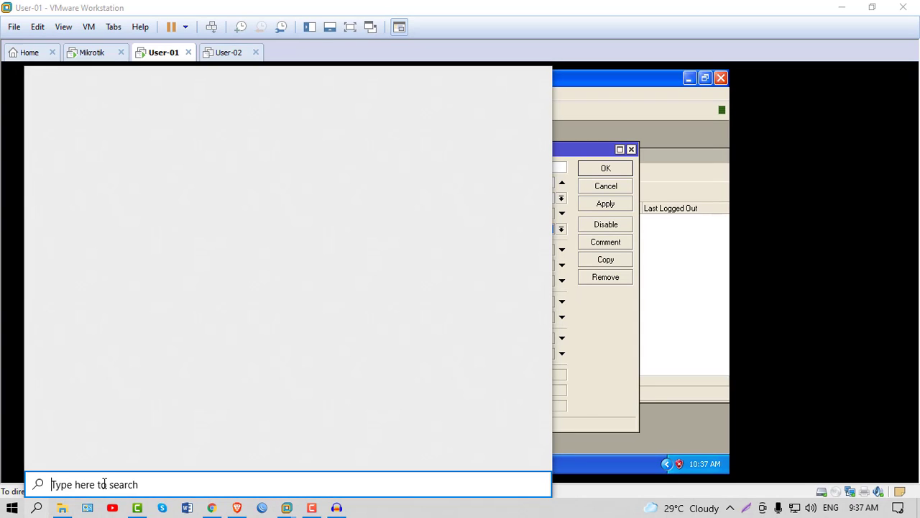
{"action": "type", "text": "note"}
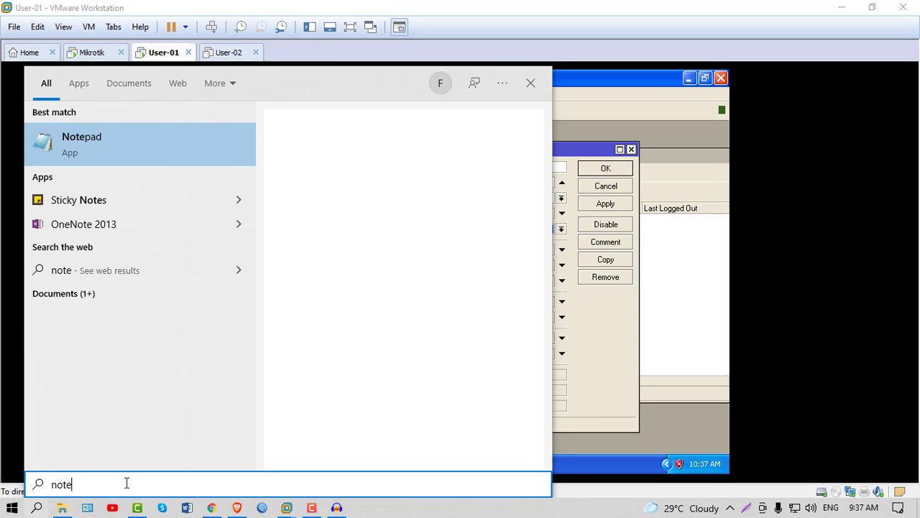
{"action": "left_click", "coordinate": [73, 150]}
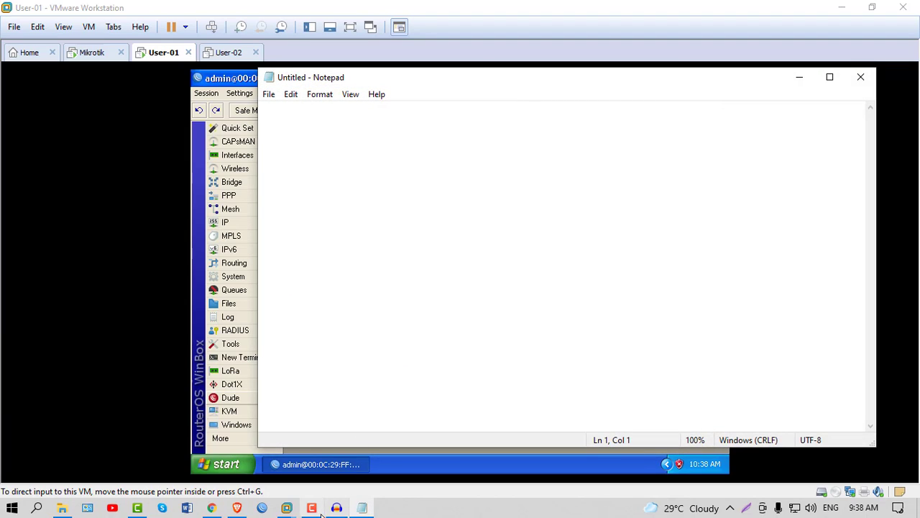
{"action": "left_click", "coordinate": [312, 509]}
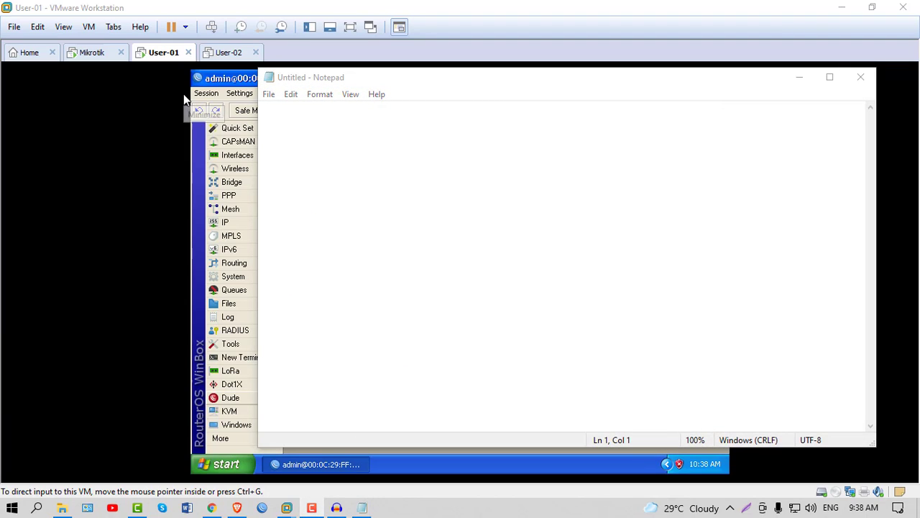
{"action": "left_click", "coordinate": [308, 127]}
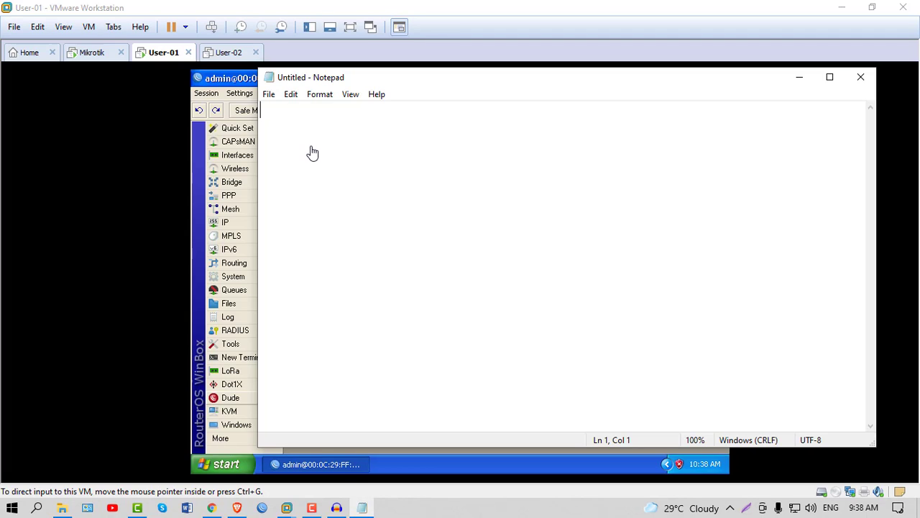
{"action": "type", "text": "ether"}
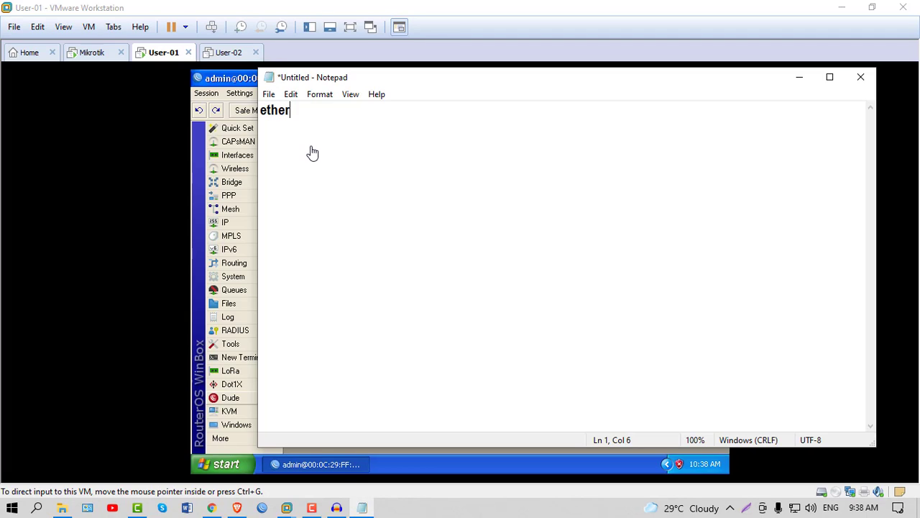
{"action": "type", "text": " 4-- 100.120.10.1"}
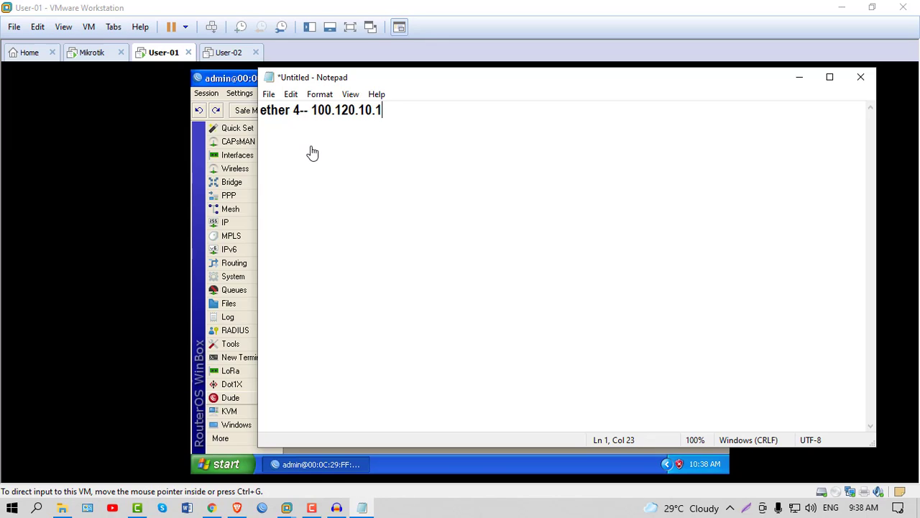
Add the line 'ether 3(pppoe)- 192.168.10.1' below it, dropping the /24 suffix.
{"action": "left_click_drag", "start_coordinate": [399, 107], "coordinate": [256, 113]}
{"action": "left_click", "coordinate": [382, 115]}
{"action": "key", "text": "Return"}
{"action": "key", "text": "Return"}
{"action": "type", "text": "ether 3(pppoe)- 1"}
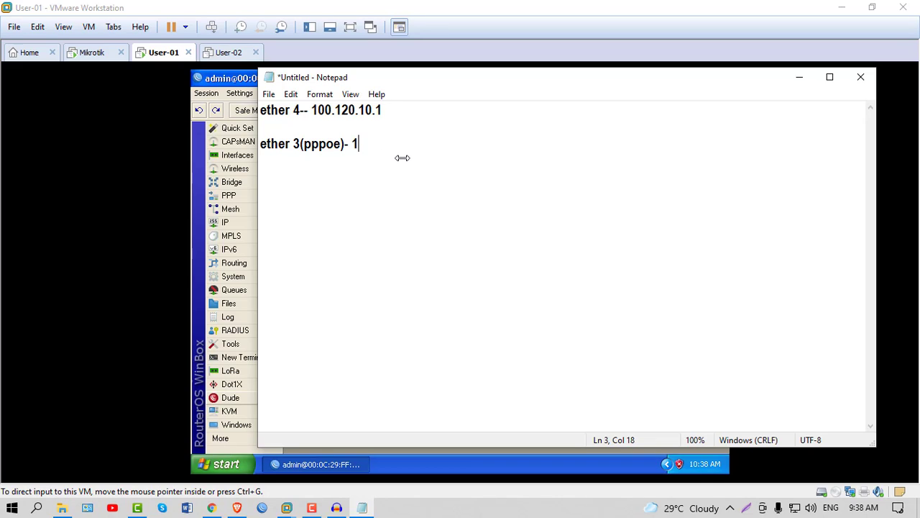
{"action": "type", "text": "92.168.10.1"}
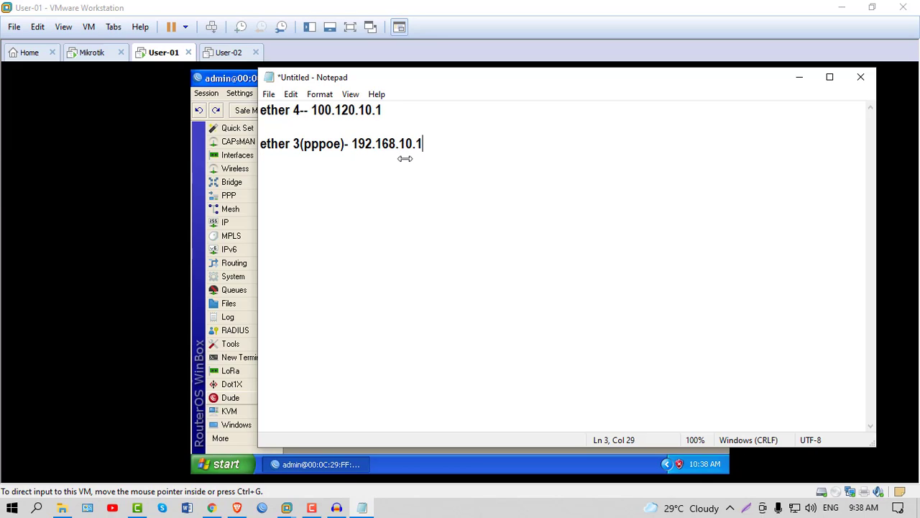
{"action": "type", "text": "/24"}
{"action": "left_click_drag", "start_coordinate": [450, 143], "coordinate": [421, 143]}
{"action": "key", "text": "BackSpace"}
Enter 192.168.10.1 as user1's local address, referring to the notes.
{"action": "left_click", "coordinate": [802, 77]}
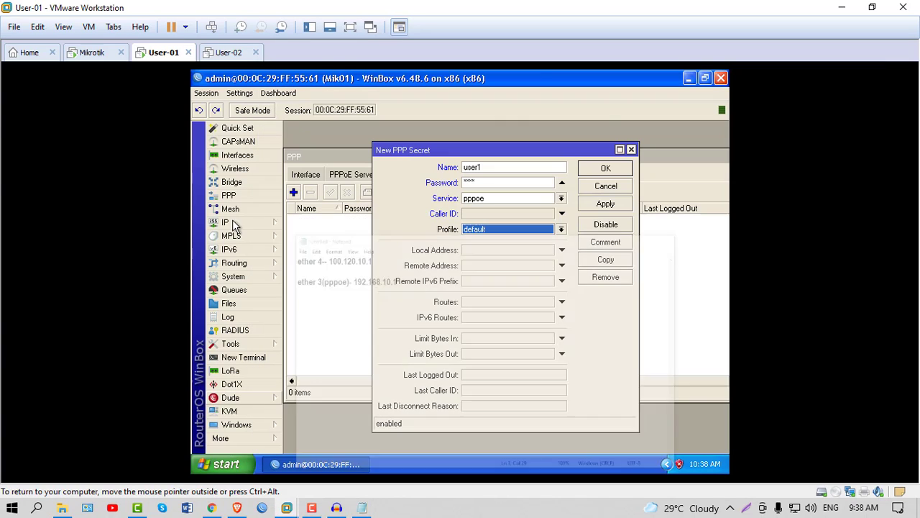
{"action": "left_click", "coordinate": [478, 250]}
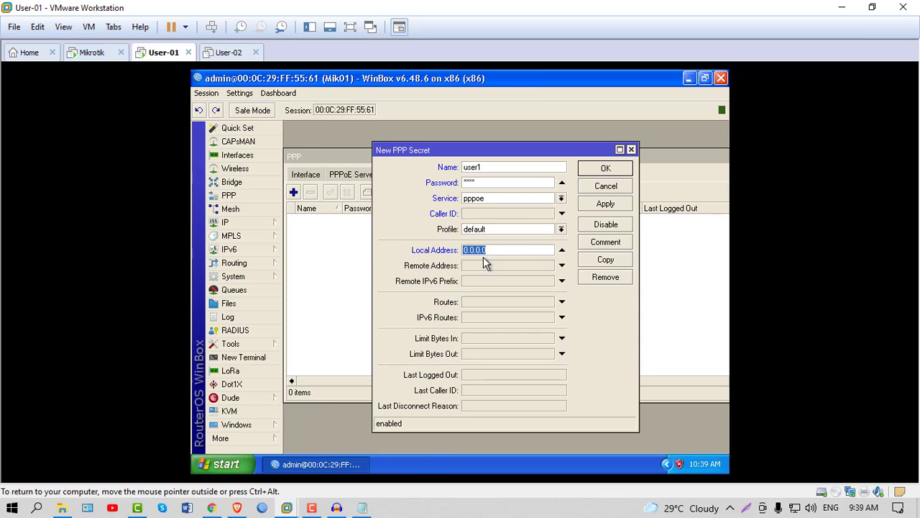
{"action": "left_click", "coordinate": [361, 507]}
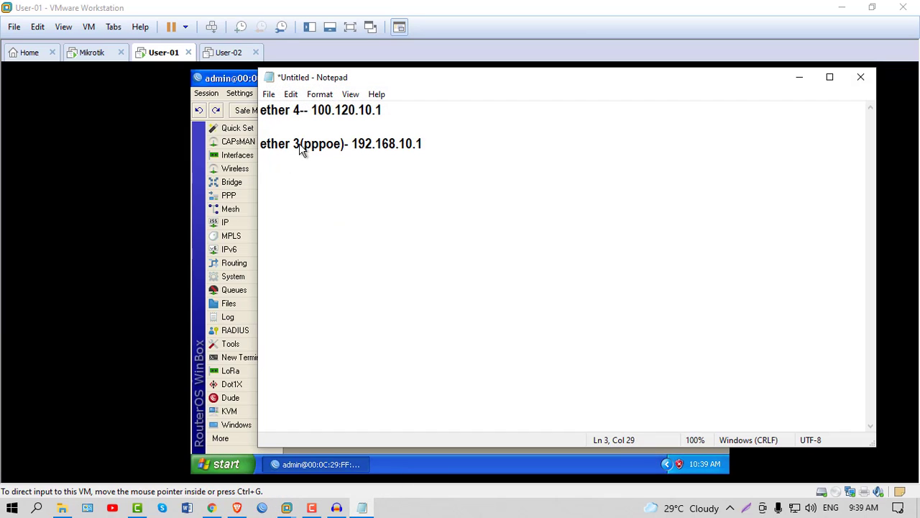
{"action": "left_click", "coordinate": [300, 147]}
{"action": "key", "text": "shift+Left"}
{"action": "key", "text": "shift+Left"}
{"action": "key", "text": "shift+Left"}
{"action": "key", "text": "shift+Left"}
{"action": "key", "text": "shift+Left"}
{"action": "key", "text": "shift+Left"}
{"action": "key", "text": "shift+Left"}
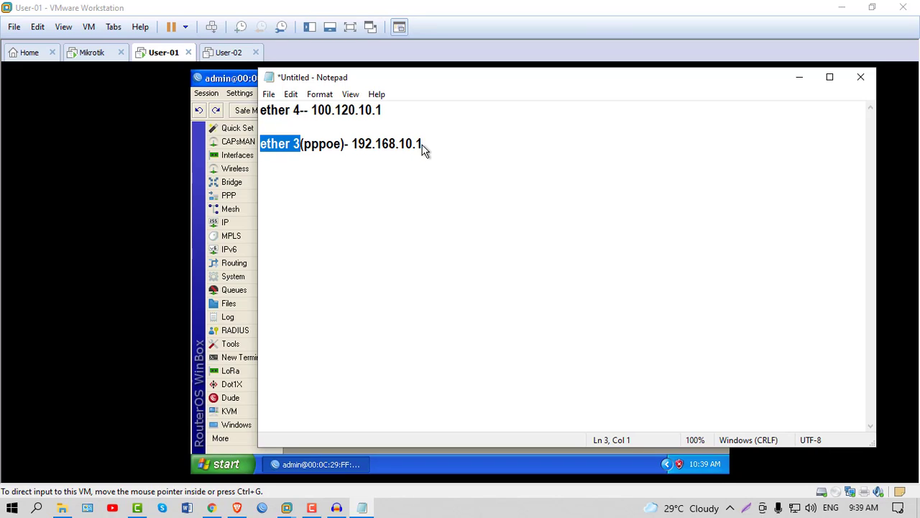
{"action": "left_click_drag", "start_coordinate": [423, 146], "coordinate": [350, 153]}
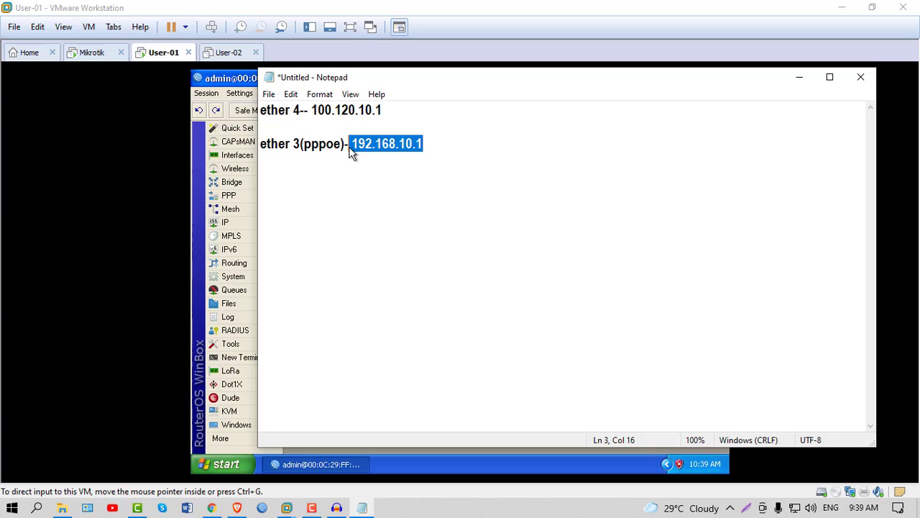
{"action": "left_click", "coordinate": [799, 77]}
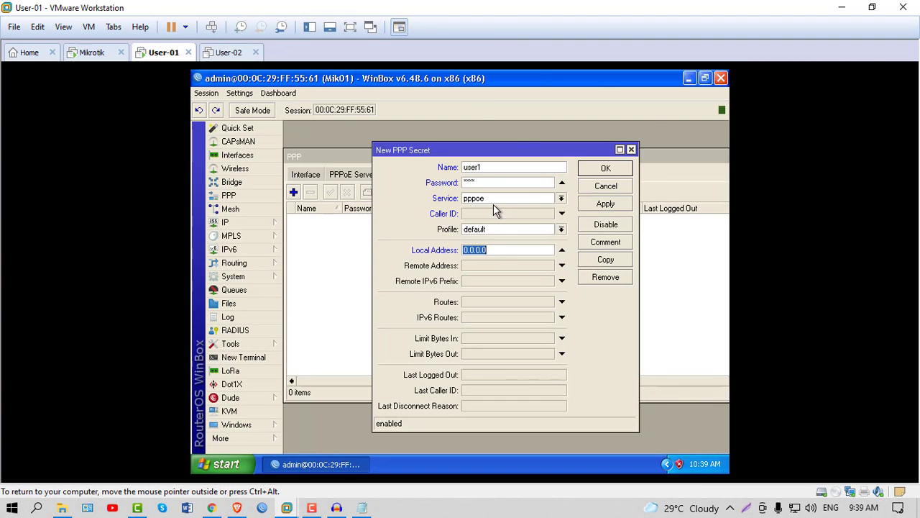
{"action": "type", "text": "192.168.10.1"}
Append '/24 total-254' to the ether 3 line in the notes.
{"action": "left_click", "coordinate": [473, 264]}
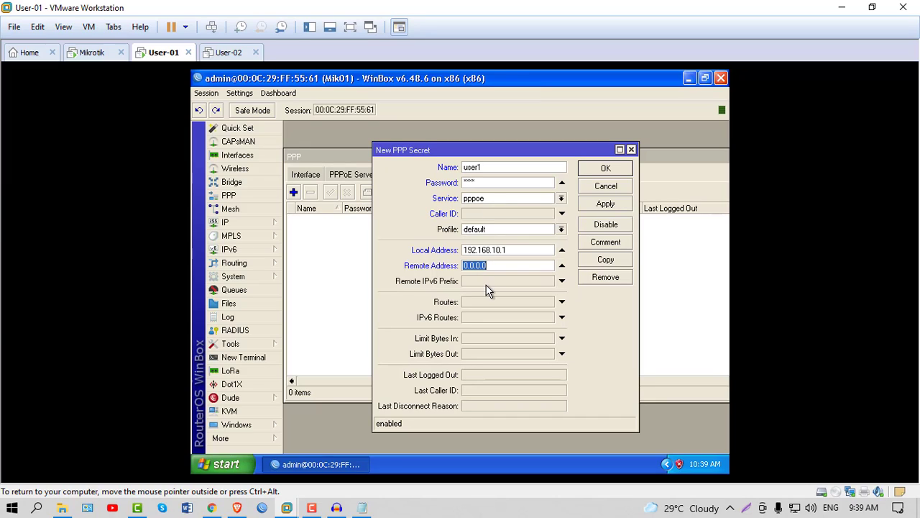
{"action": "left_click", "coordinate": [361, 507]}
{"action": "left_click", "coordinate": [437, 143]}
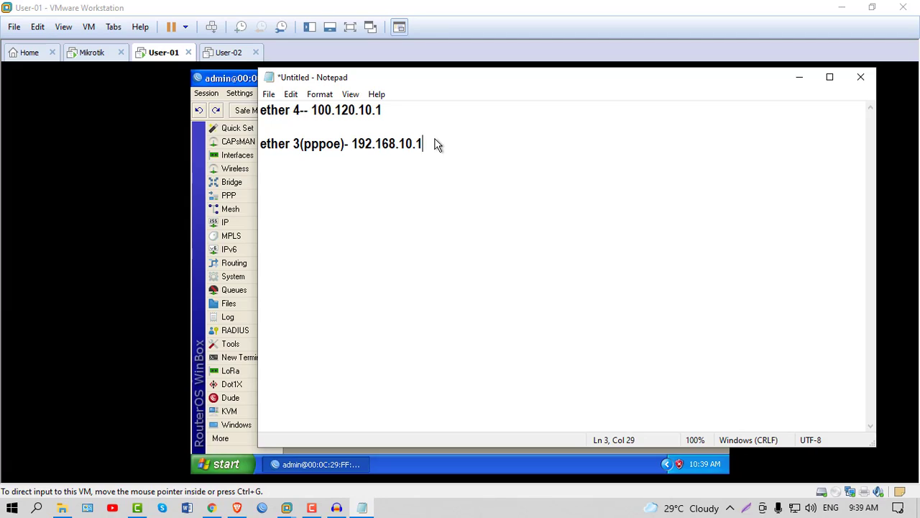
{"action": "type", "text": "/24 total-254"}
{"action": "left_click_drag", "start_coordinate": [499, 150], "coordinate": [472, 149]}
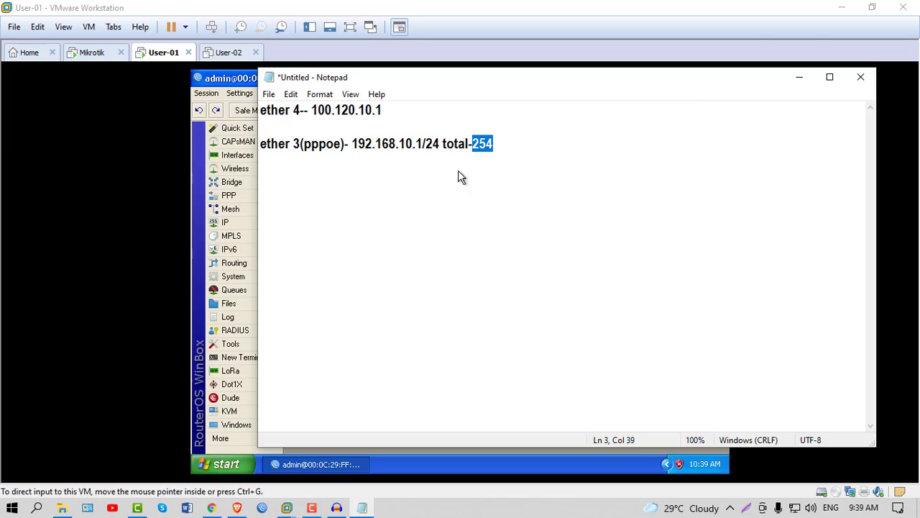
{"action": "left_click", "coordinate": [799, 79]}
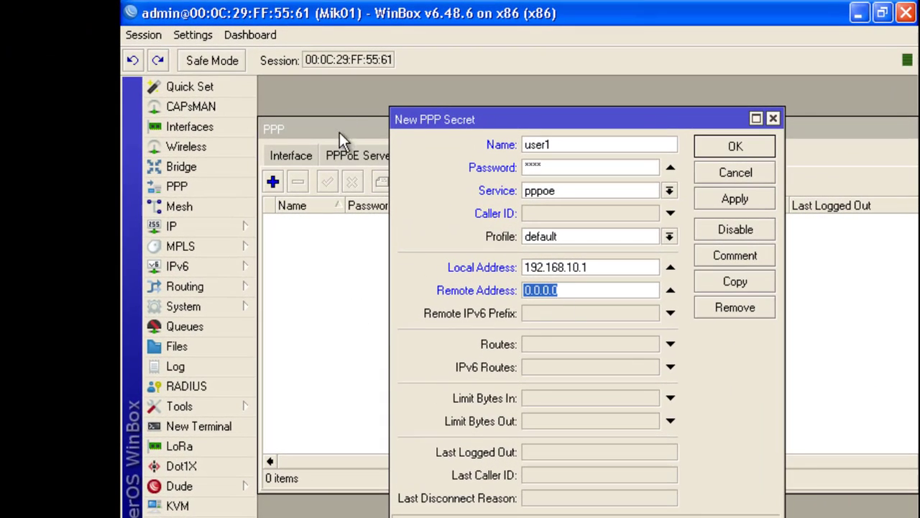
Set user1's remote address to 192.168.10.2.
{"action": "mouse_move", "coordinate": [515, 119]}
{"action": "left_mouse_down"}
{"action": "mouse_move", "coordinate": [472, 112]}
{"action": "mouse_move", "coordinate": [499, 112]}
{"action": "left_mouse_up"}
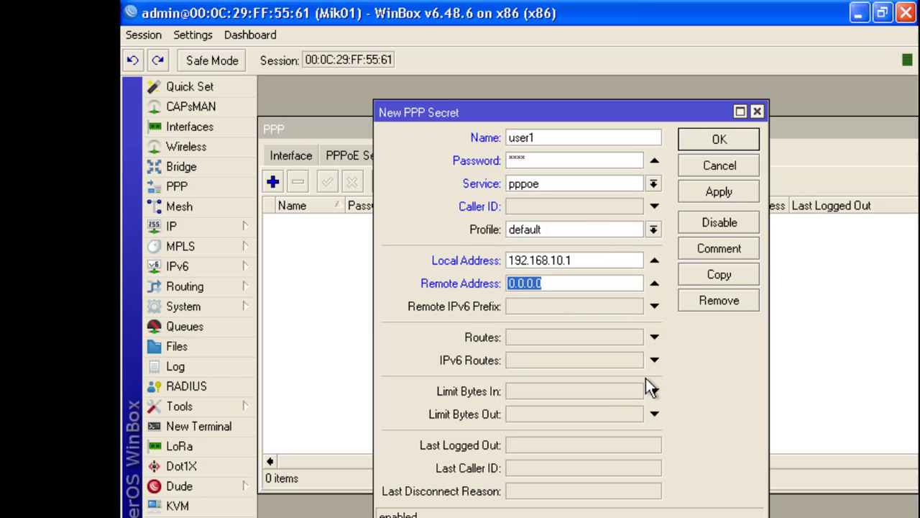
{"action": "type", "text": "1"}
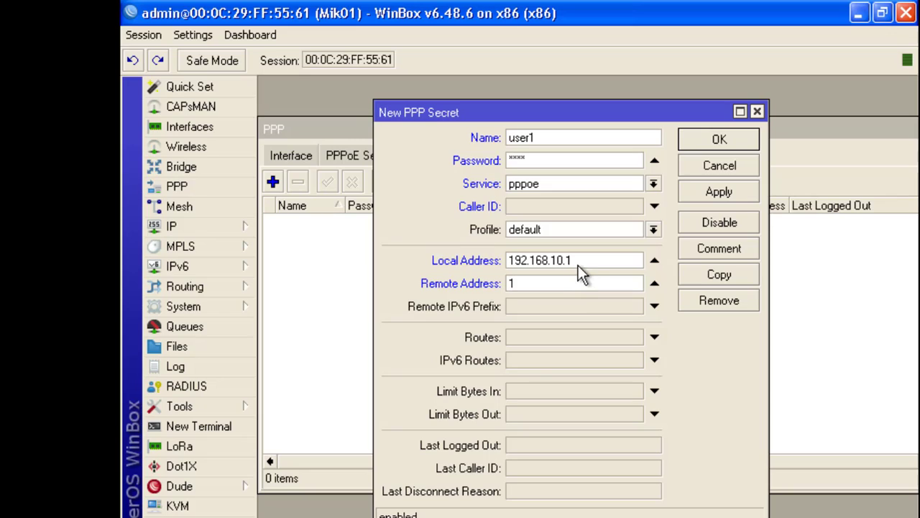
{"action": "left_click_drag", "start_coordinate": [578, 265], "coordinate": [527, 264]}
{"action": "left_click", "coordinate": [543, 288]}
{"action": "type", "text": "92.168.10.2"}
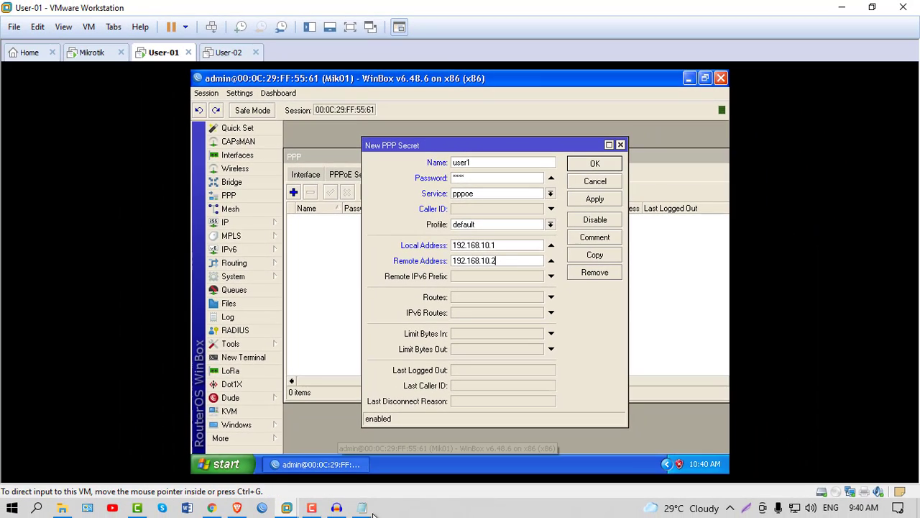
Narrow the Notepad window and place it beside the PPP secret dialog.
{"action": "key", "text": "alt+Tab"}
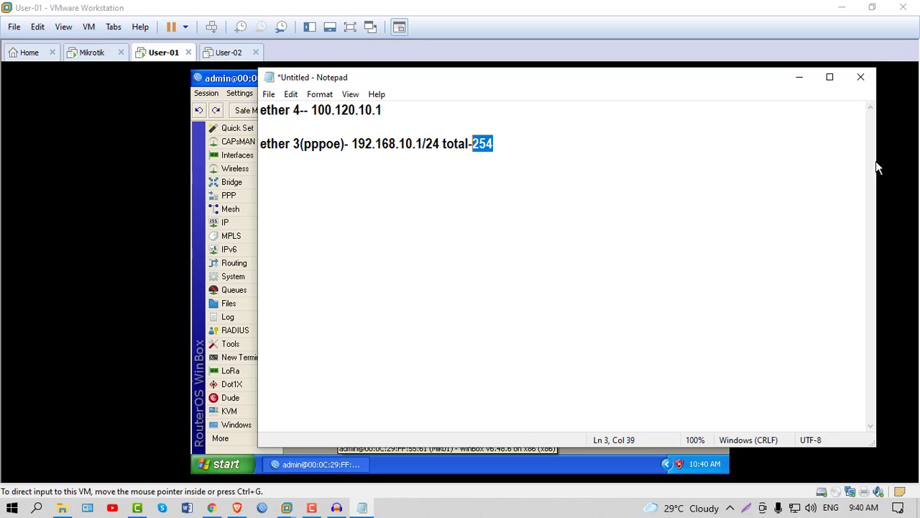
{"action": "left_click_drag", "start_coordinate": [874, 168], "coordinate": [601, 173]}
{"action": "left_click_drag", "start_coordinate": [425, 86], "coordinate": [232, 84]}
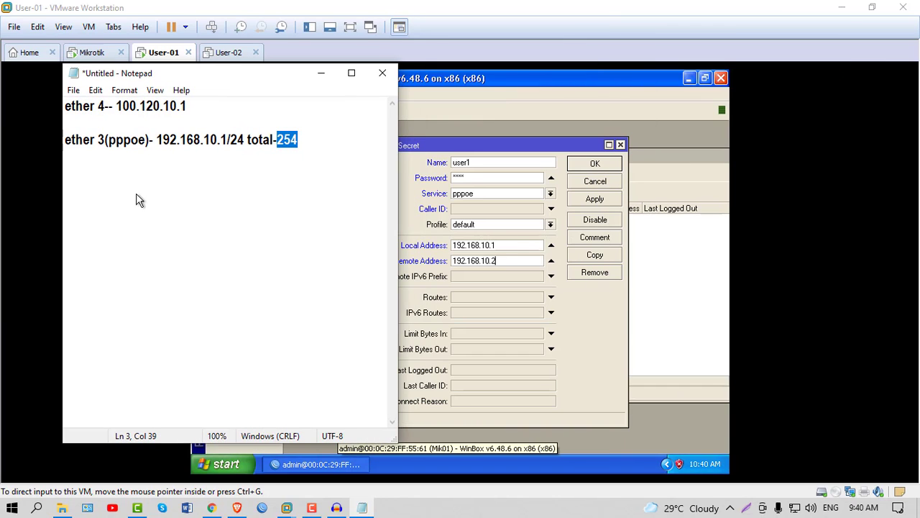
{"action": "left_click", "coordinate": [102, 213]}
Add the lines 'username', 'pasword', 'local add', 'remote add..' and '.....dns' below the ether 3 note.
{"action": "left_click", "coordinate": [313, 144]}
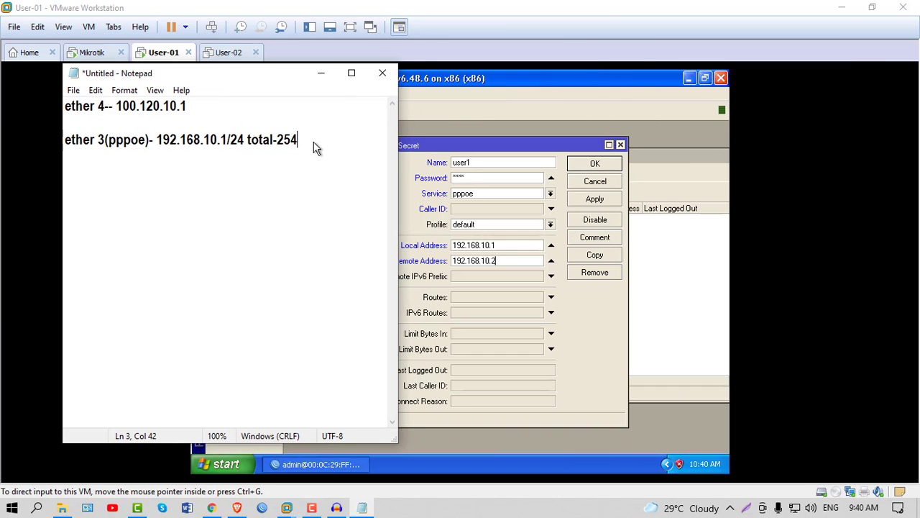
{"action": "key", "text": "Return"}
{"action": "key", "text": "Return"}
{"action": "key", "text": "Return"}
{"action": "type", "text": "use"}
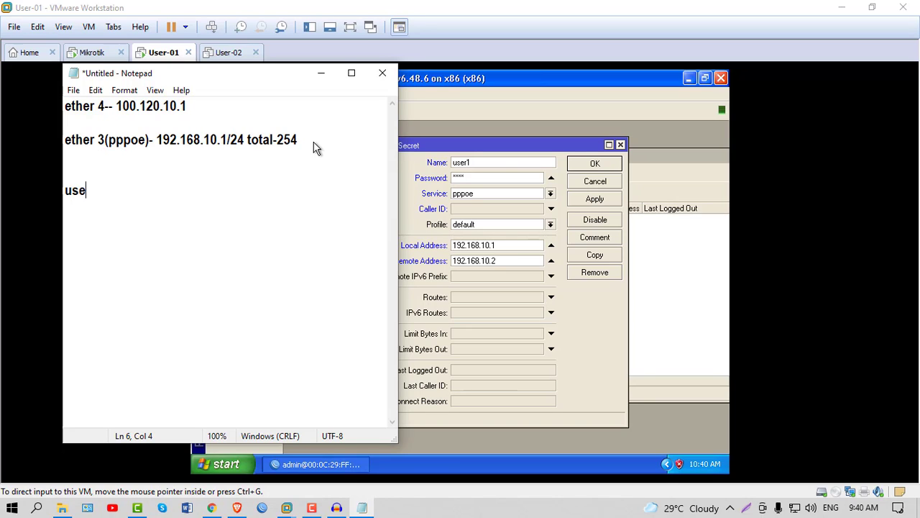
{"action": "type", "text": "rname"}
{"action": "key", "text": "Return"}
{"action": "type", "text": "pasword"}
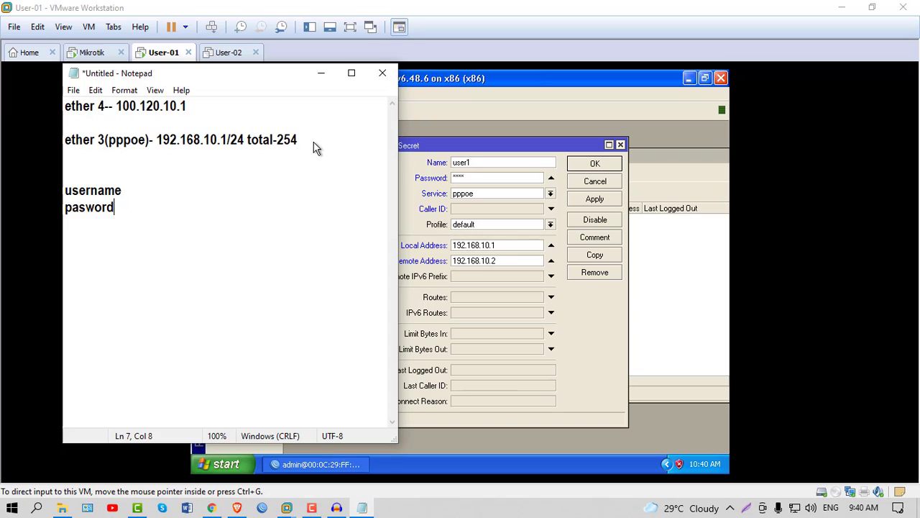
{"action": "key", "text": "Return"}
{"action": "type", "text": "local add"}
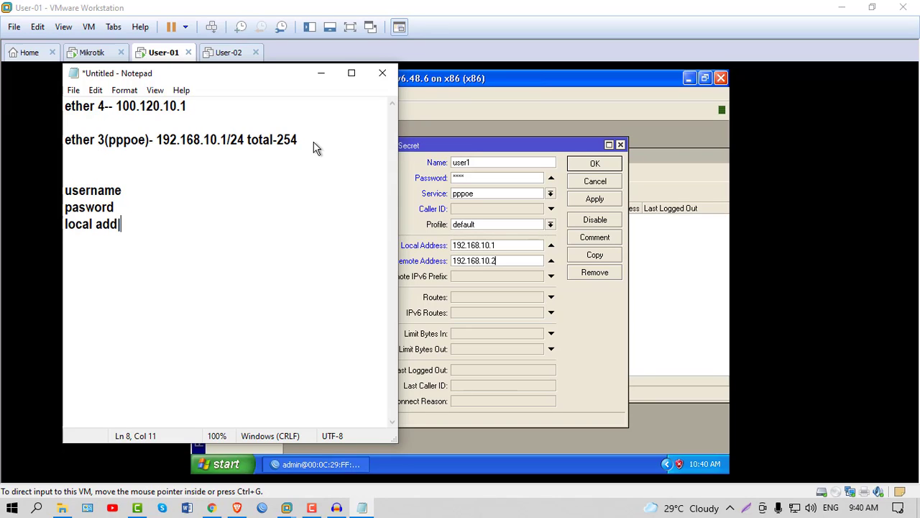
{"action": "key", "text": "BackSpace"}
{"action": "key", "text": "Return"}
{"action": "type", "text": "remote add.."}
{"action": "key", "text": "Return"}
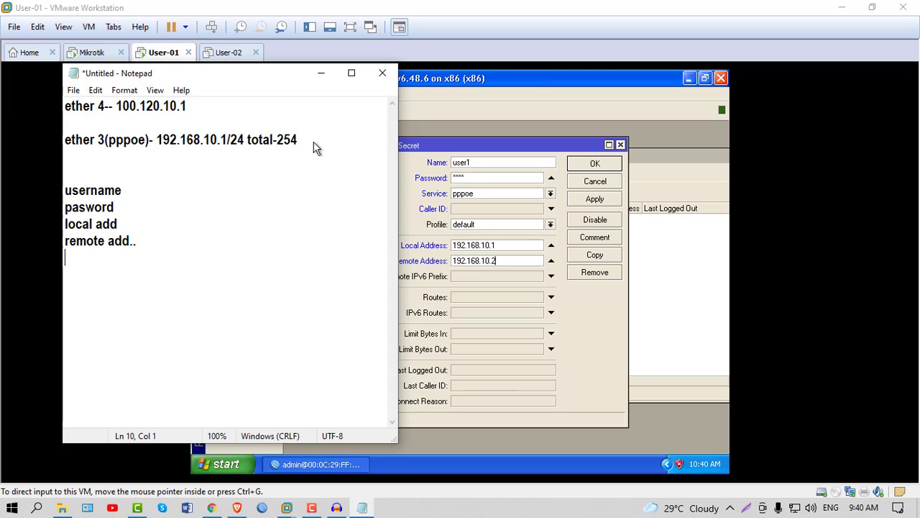
{"action": "type", "text": ".....dns"}
Save the user1 pppoe secret with the default profile, local 192.168.10.1 and remote 192.168.10.2.
{"action": "left_click", "coordinate": [322, 73]}
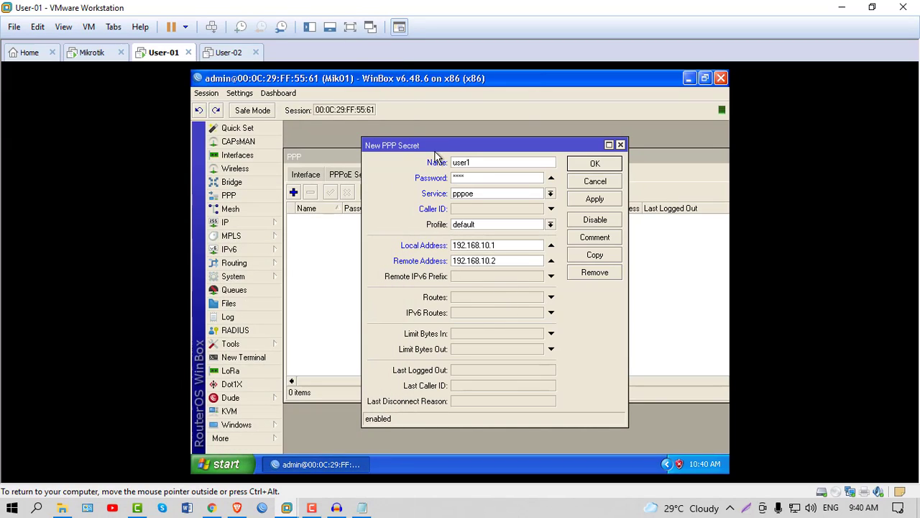
{"action": "left_click_drag", "start_coordinate": [442, 145], "coordinate": [435, 147]}
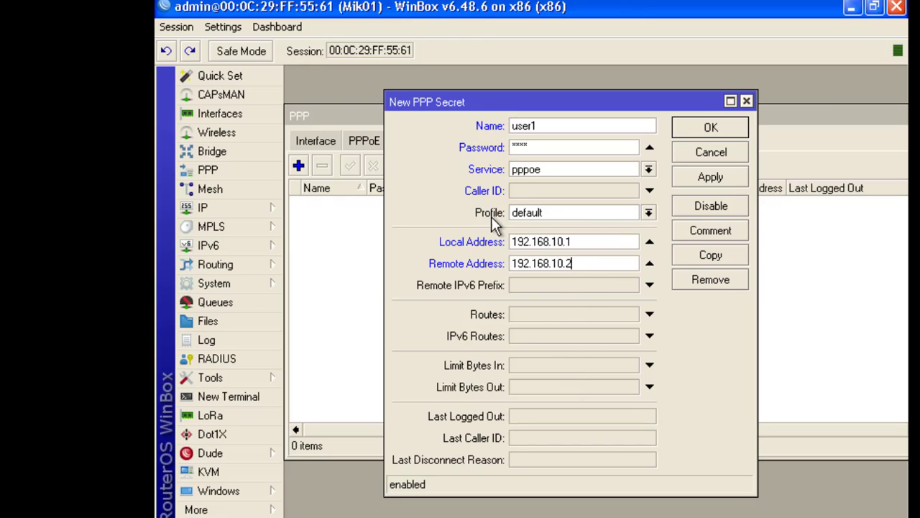
{"action": "left_click", "coordinate": [648, 212]}
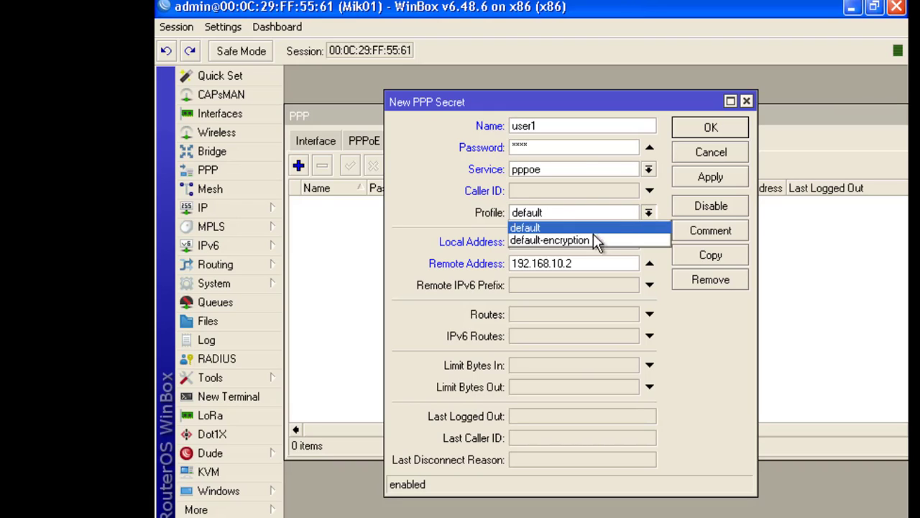
{"action": "left_click", "coordinate": [530, 228]}
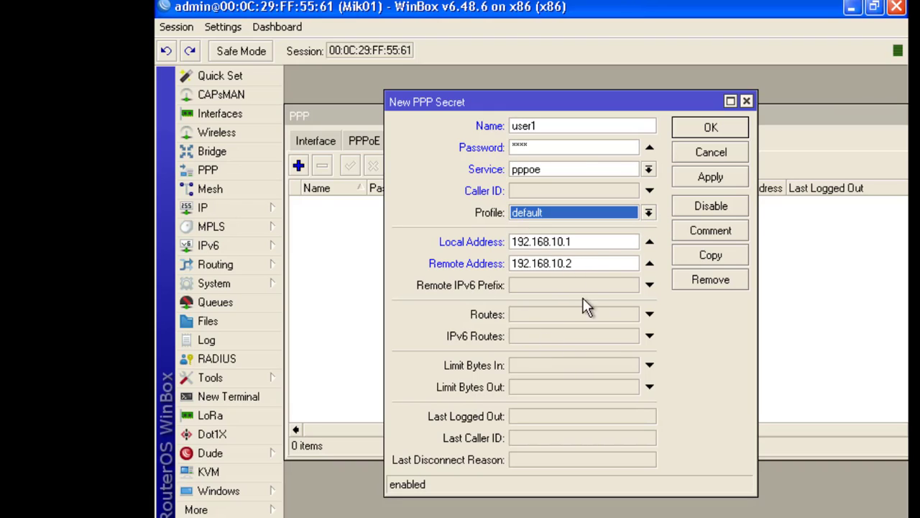
{"action": "left_click", "coordinate": [704, 178]}
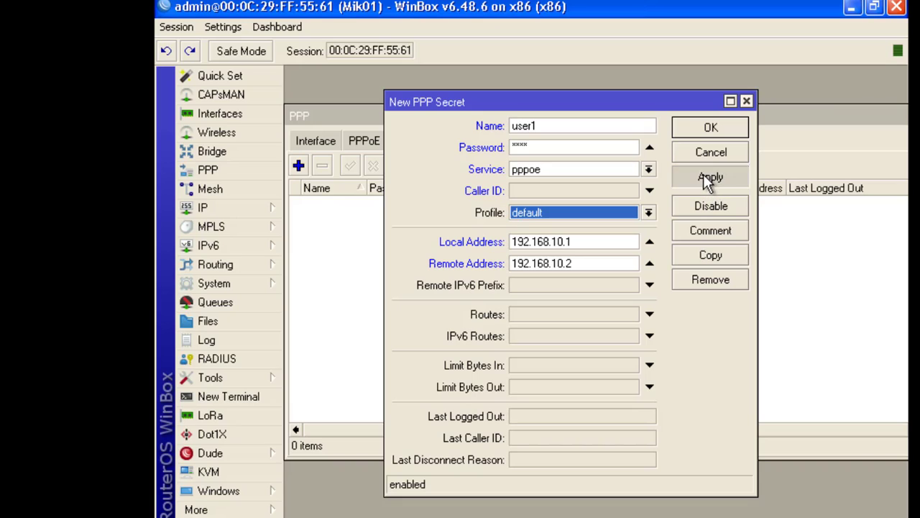
{"action": "left_click", "coordinate": [711, 127]}
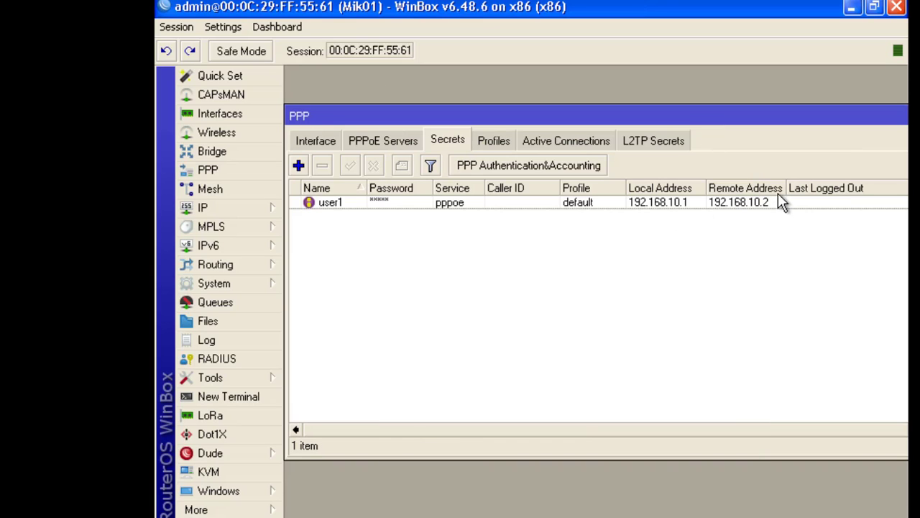
Widen the Remote Address column, check user1, and show the default and default-encryption profiles.
{"action": "left_click_drag", "start_coordinate": [786, 186], "coordinate": [803, 188]}
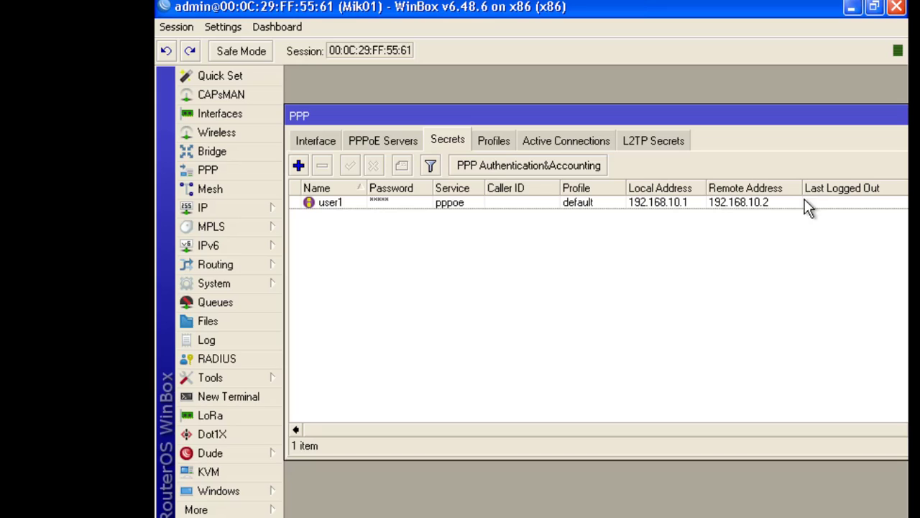
{"action": "left_click", "coordinate": [492, 140]}
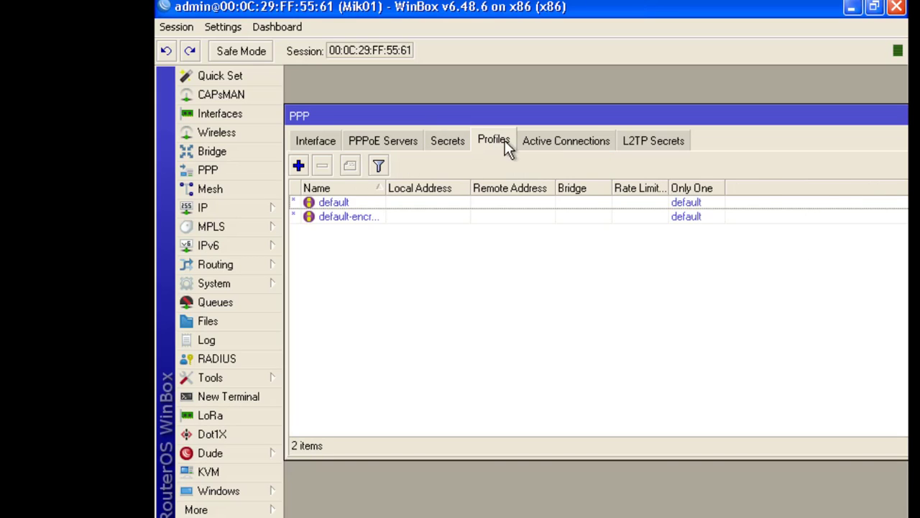
{"action": "left_click", "coordinate": [447, 142]}
{"action": "double_click", "coordinate": [411, 204]}
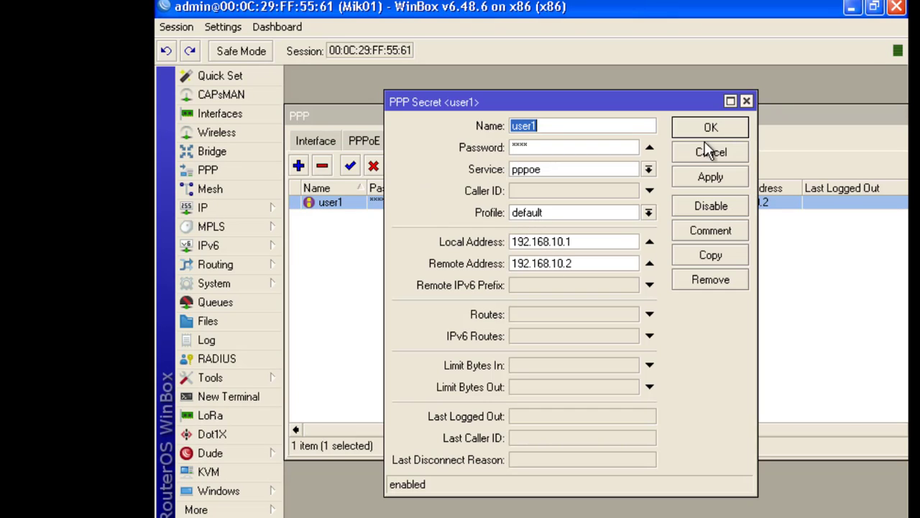
{"action": "left_click", "coordinate": [746, 101]}
{"action": "left_click", "coordinate": [495, 141]}
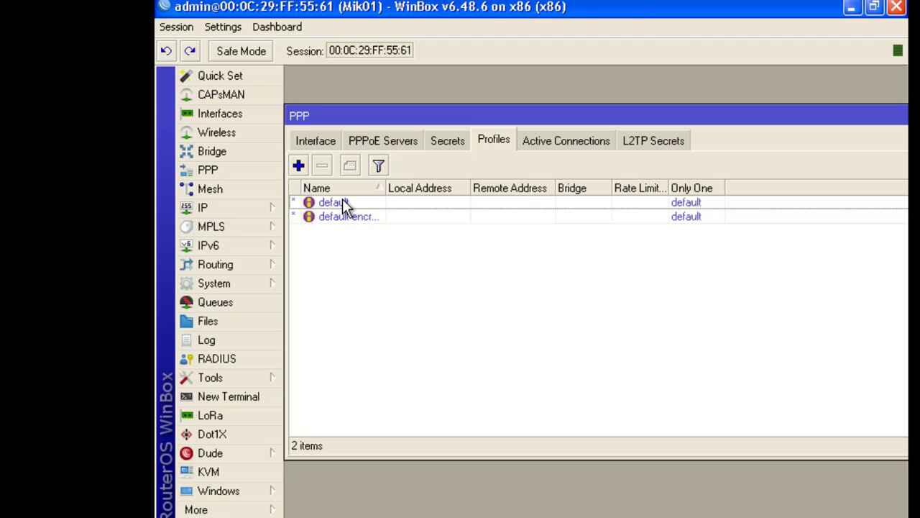
Set the default profile's DNS server to 8.8.8.8 and WINS server to 1.1.1.1 and save.
{"action": "double_click", "coordinate": [342, 203]}
{"action": "scroll", "coordinate": [573, 247], "scroll_direction": "down", "scroll_amount": 3}
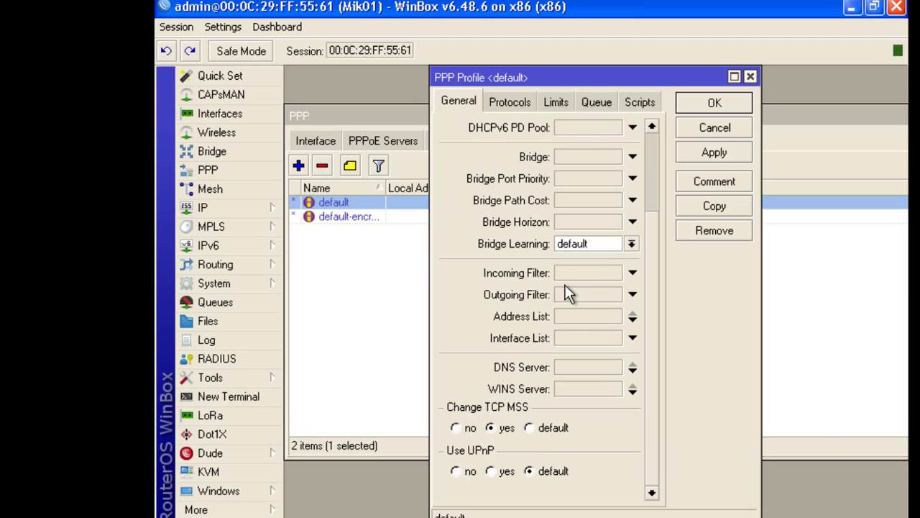
{"action": "left_click", "coordinate": [586, 368]}
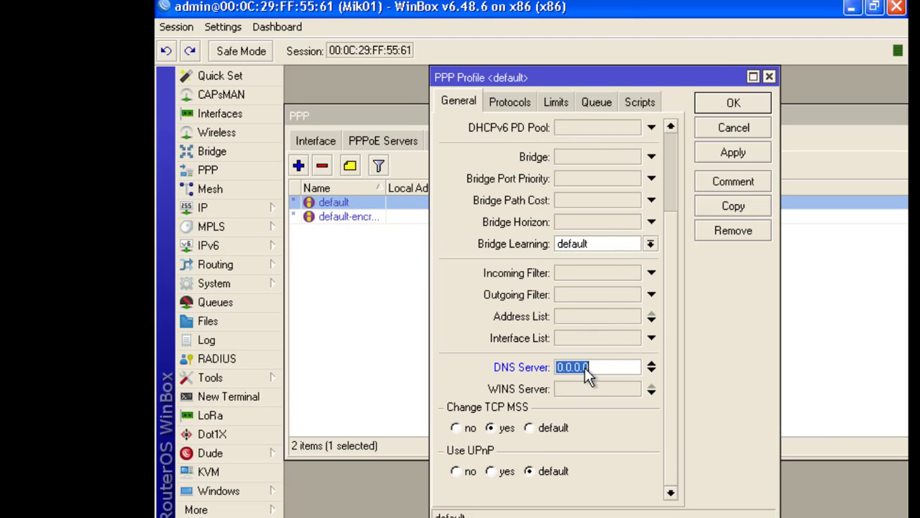
{"action": "type", "text": "8.8.8.8"}
{"action": "left_click", "coordinate": [594, 391]}
{"action": "type", "text": "8"}
{"action": "key", "text": "BackSpace"}
{"action": "type", "text": "1.1.1.1"}
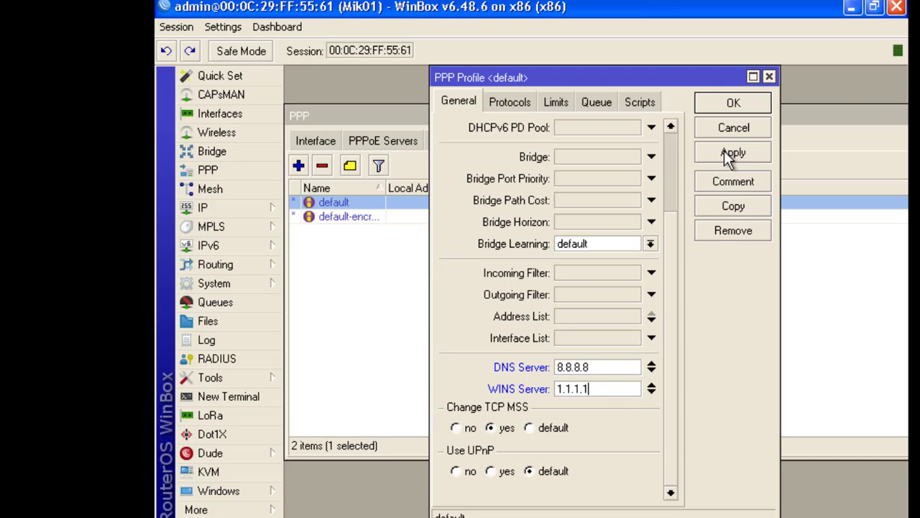
{"action": "left_click", "coordinate": [724, 151]}
{"action": "left_click", "coordinate": [728, 105]}
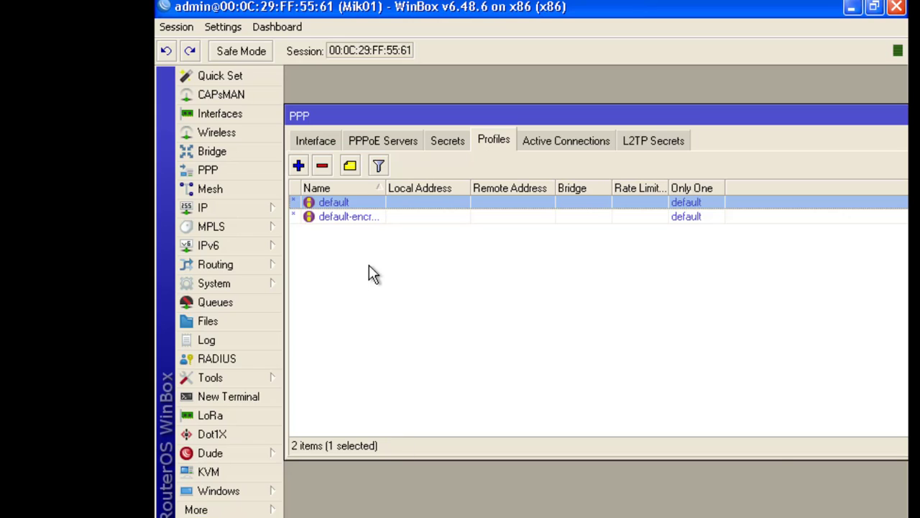
Reopen the default profile to verify the DNS and WINS servers, then close it.
{"action": "double_click", "coordinate": [341, 204]}
{"action": "scroll", "coordinate": [573, 328], "scroll_direction": "down", "scroll_amount": 3}
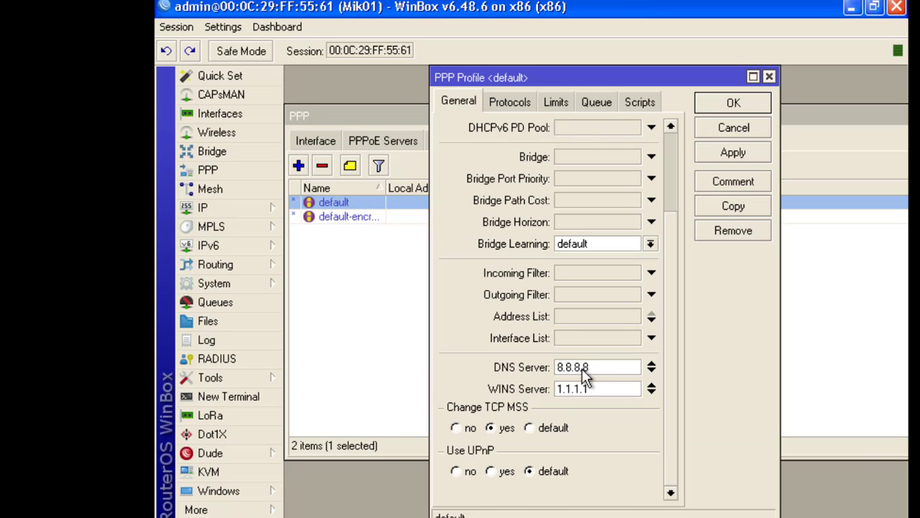
{"action": "scroll", "coordinate": [553, 368], "scroll_direction": "up", "scroll_amount": 3}
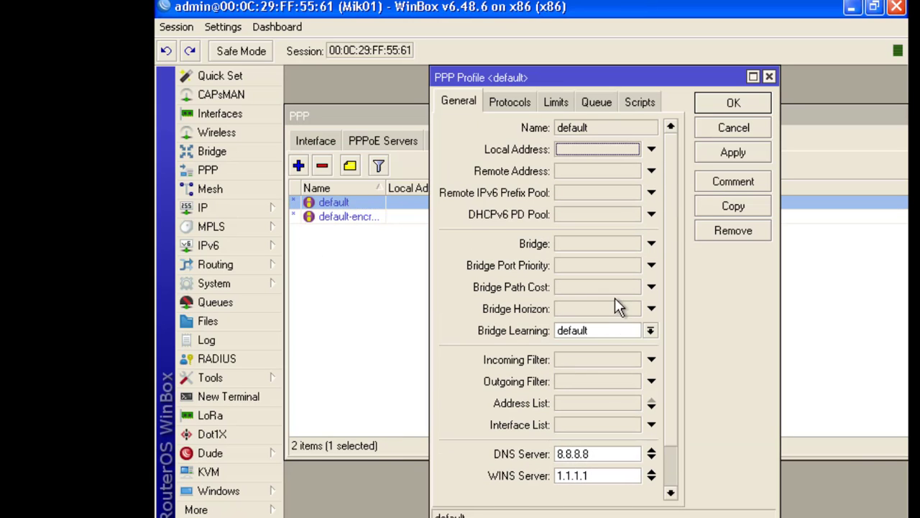
{"action": "left_click", "coordinate": [745, 156]}
{"action": "left_click", "coordinate": [755, 103]}
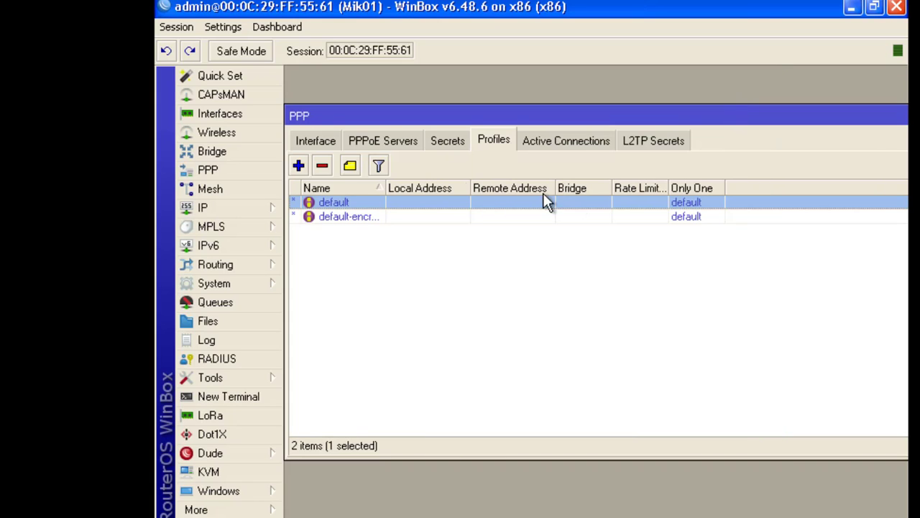
Review the user1 secret, check the PPPoE Servers list, and return to the Secrets list.
{"action": "left_click", "coordinate": [448, 142]}
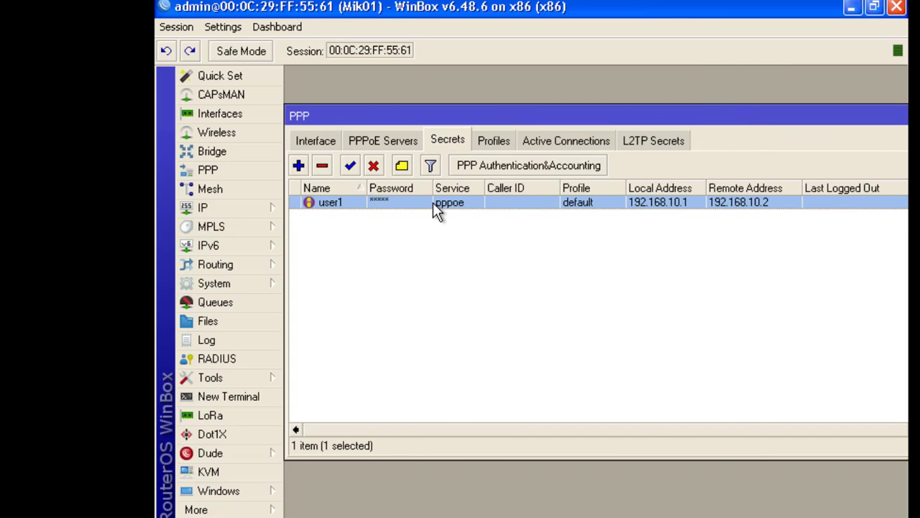
{"action": "double_click", "coordinate": [432, 202]}
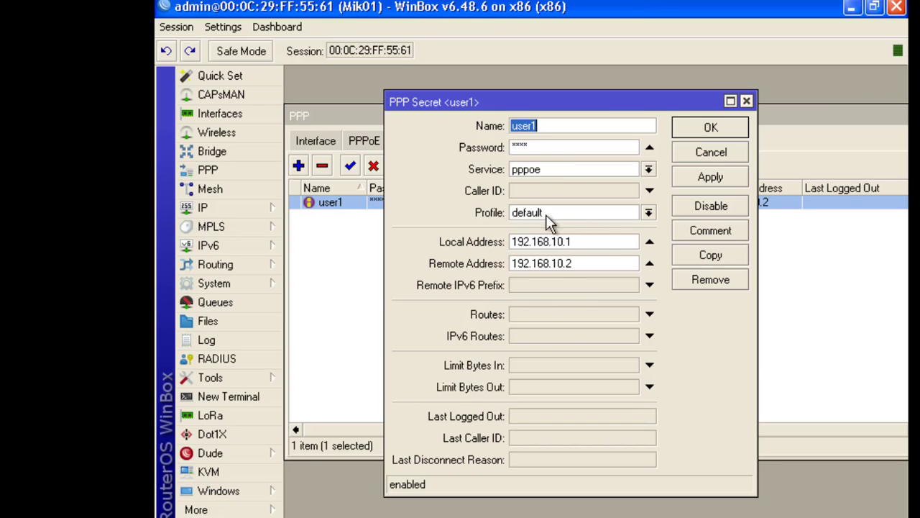
{"action": "left_click", "coordinate": [712, 130]}
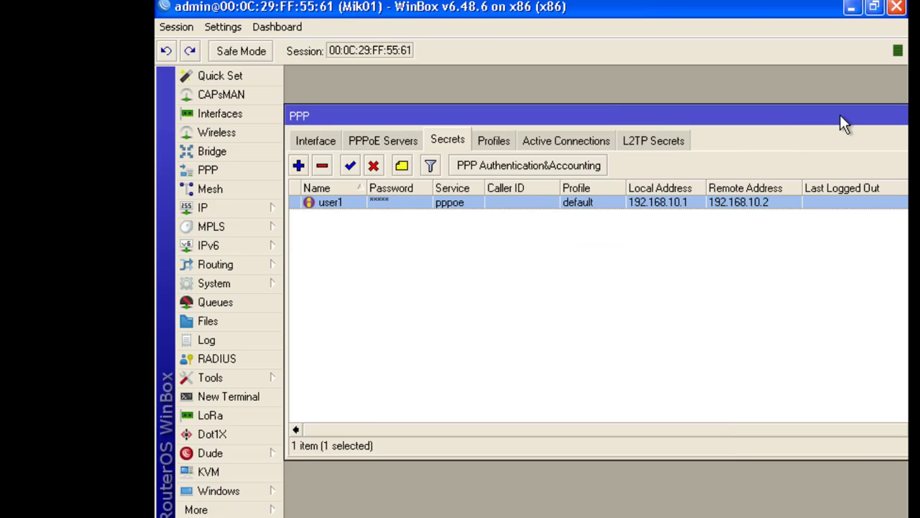
{"action": "mouse_move", "coordinate": [840, 114]}
{"action": "left_mouse_down"}
{"action": "mouse_move", "coordinate": [763, 111]}
{"action": "mouse_move", "coordinate": [717, 135]}
{"action": "mouse_move", "coordinate": [827, 121]}
{"action": "left_mouse_up"}
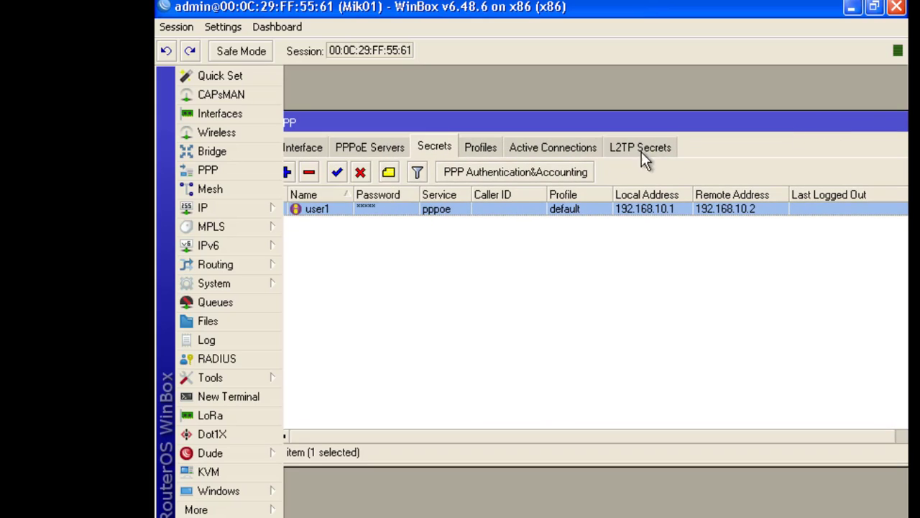
{"action": "left_click", "coordinate": [367, 146]}
{"action": "left_click", "coordinate": [437, 146]}
{"action": "left_click_drag", "start_coordinate": [548, 124], "coordinate": [463, 163]}
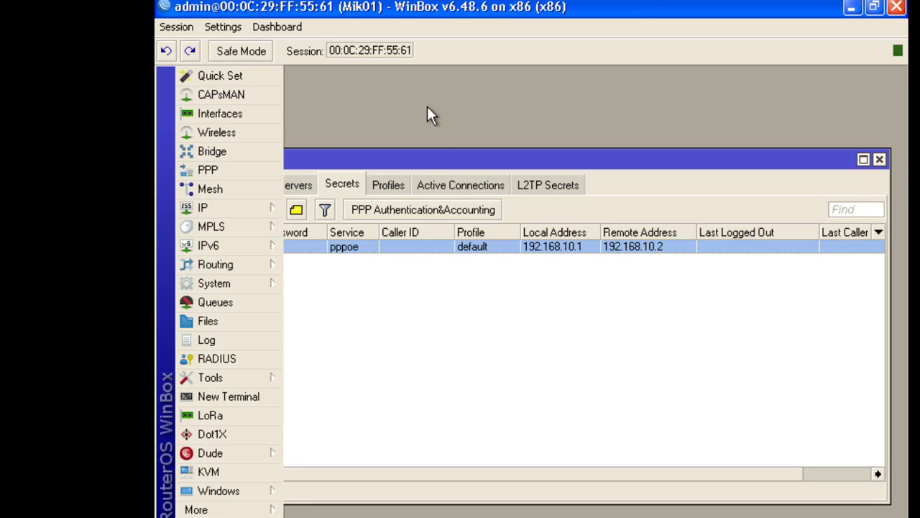
{"action": "left_click_drag", "start_coordinate": [410, 158], "coordinate": [339, 161]}
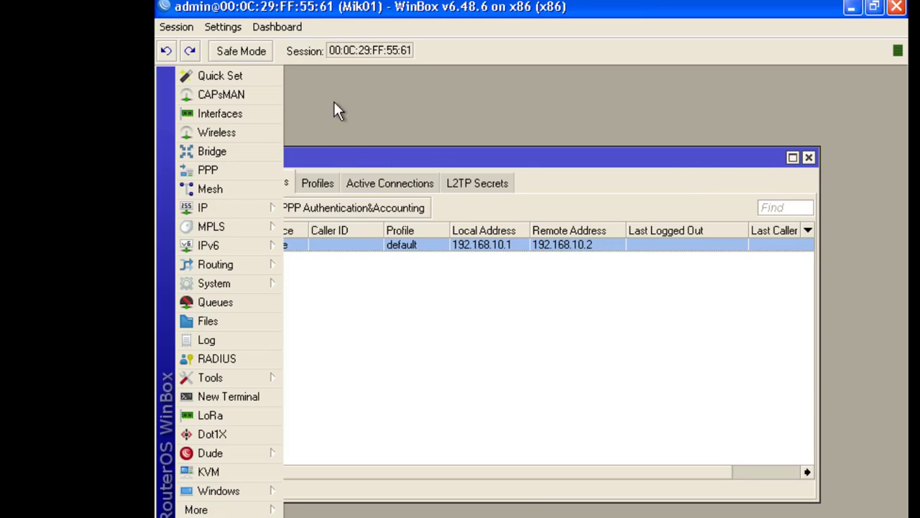
Close the WinBox PPP window and dial the AKS Netlab connection with the account password.
{"action": "left_click", "coordinate": [808, 157]}
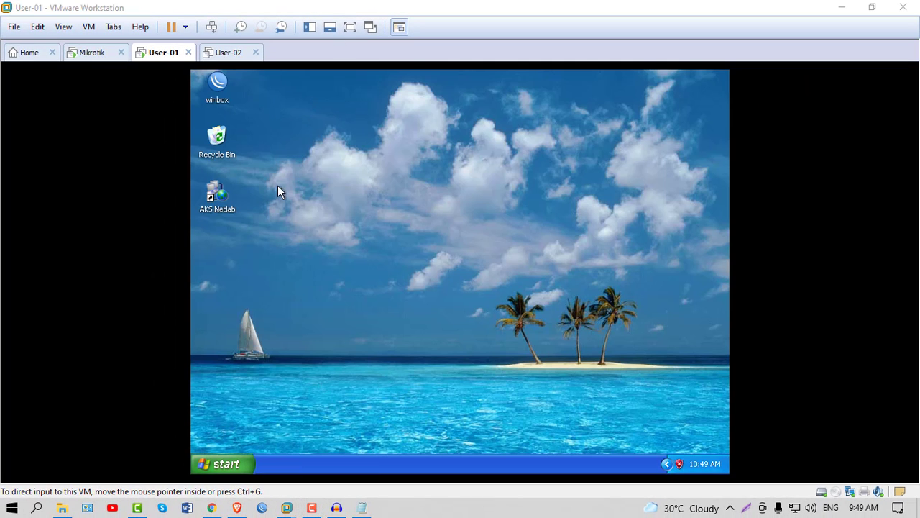
{"action": "left_click", "coordinate": [211, 190]}
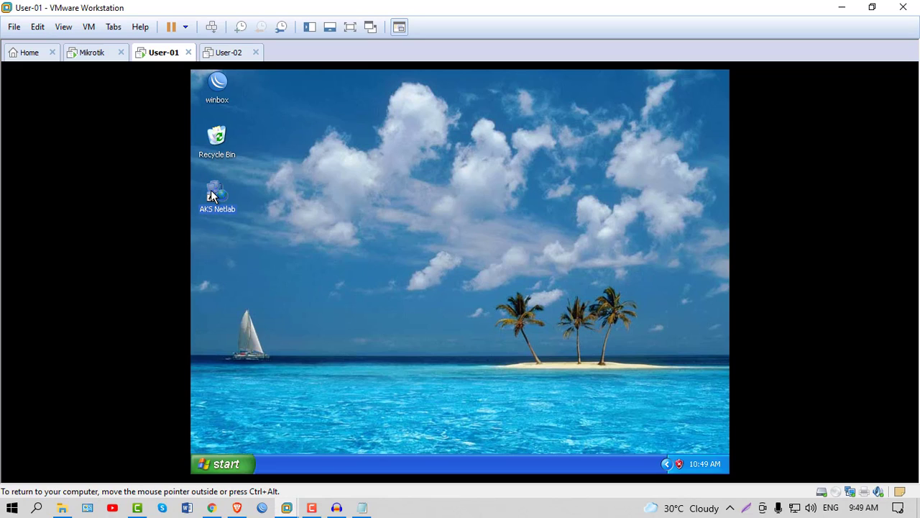
{"action": "left_click", "coordinate": [340, 176]}
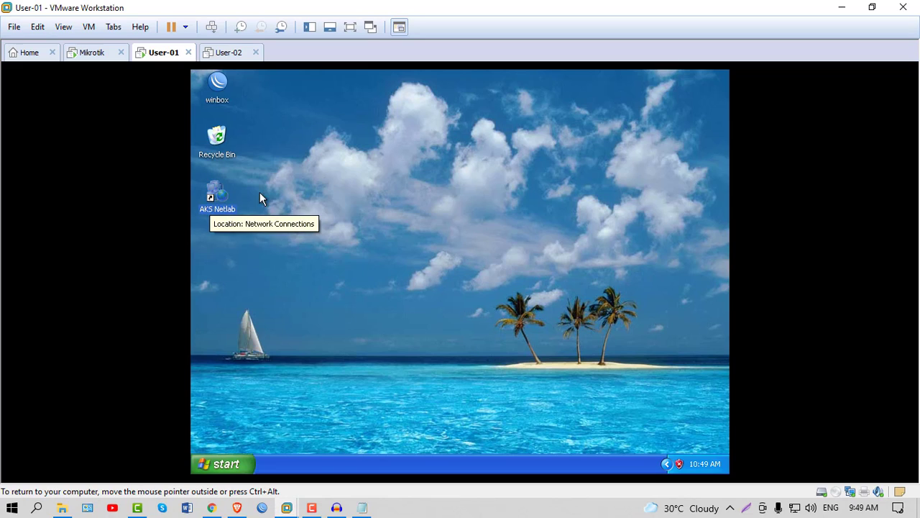
{"action": "double_click", "coordinate": [211, 194]}
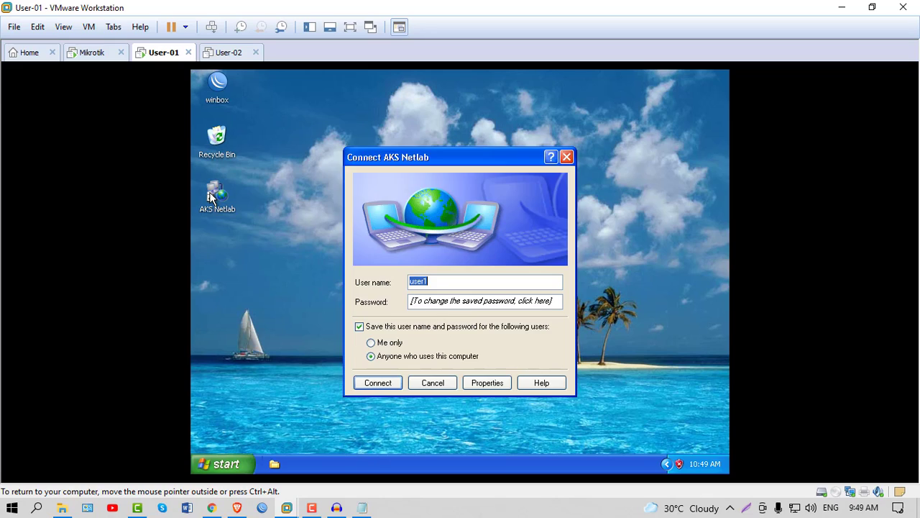
{"action": "left_click", "coordinate": [432, 286]}
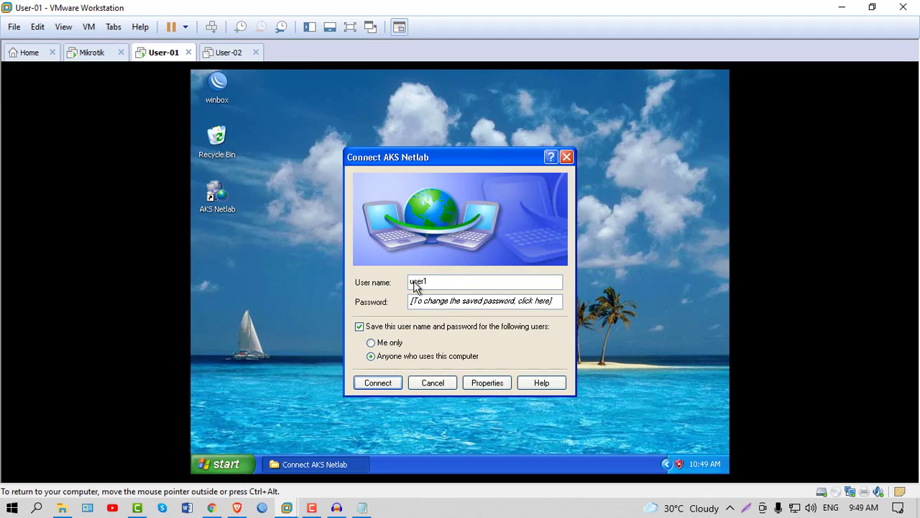
{"action": "left_click", "coordinate": [442, 308]}
{"action": "type", "text": "123"}
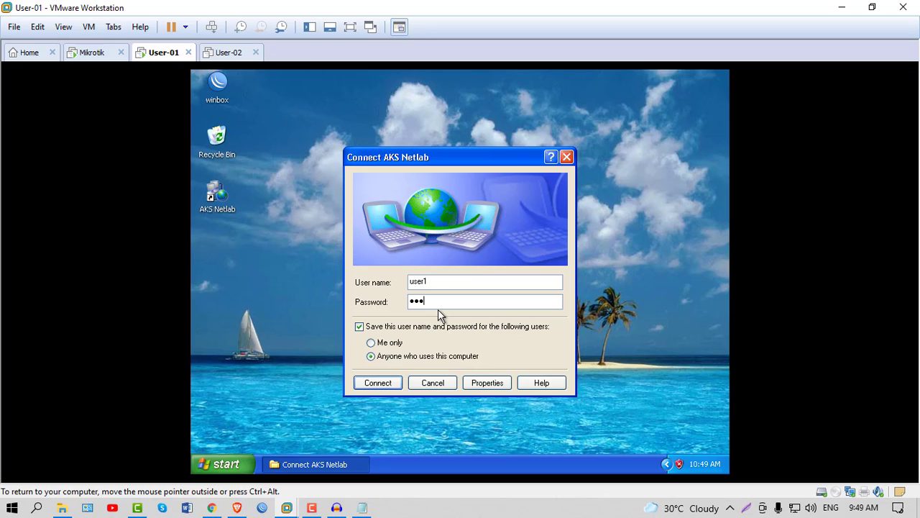
{"action": "type", "text": "4"}
{"action": "left_click", "coordinate": [379, 383]}
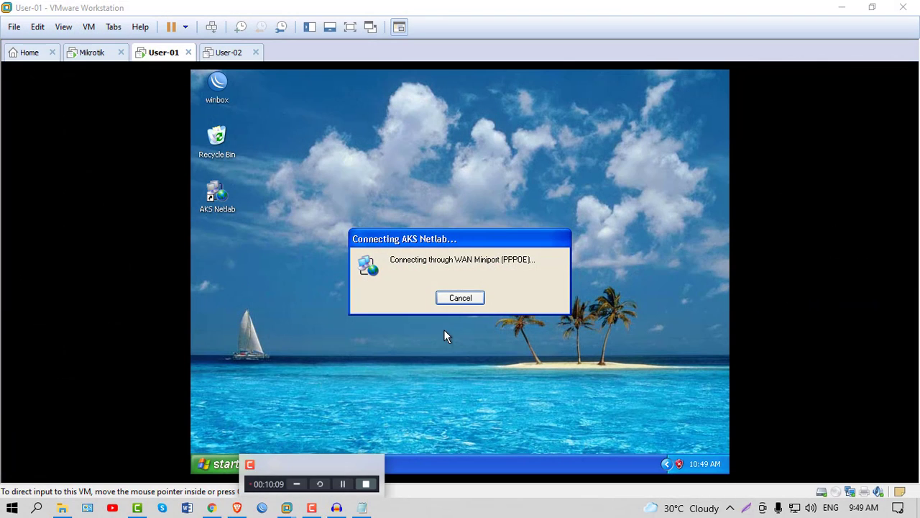
Cancel the AKS Netlab PPPoE dialing attempt.
{"action": "left_click", "coordinate": [455, 305]}
{"action": "left_click", "coordinate": [455, 305]}
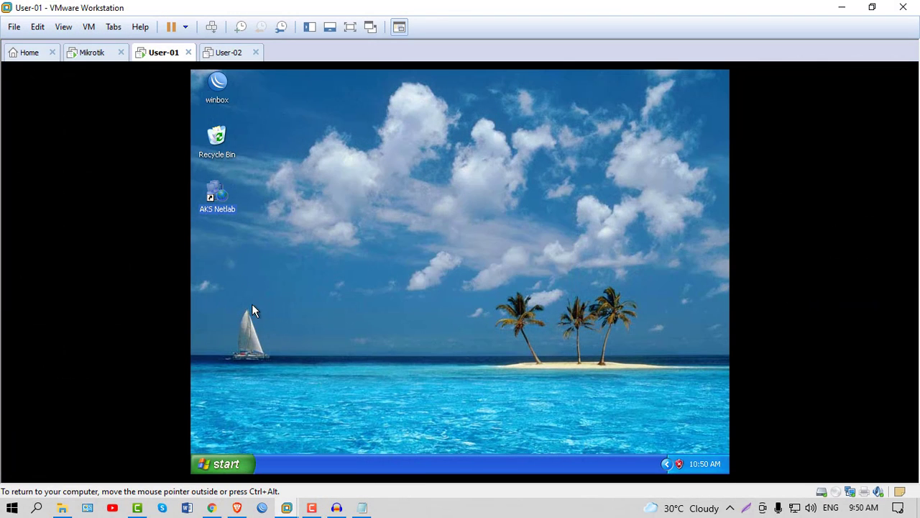
{"action": "left_click", "coordinate": [311, 509]}
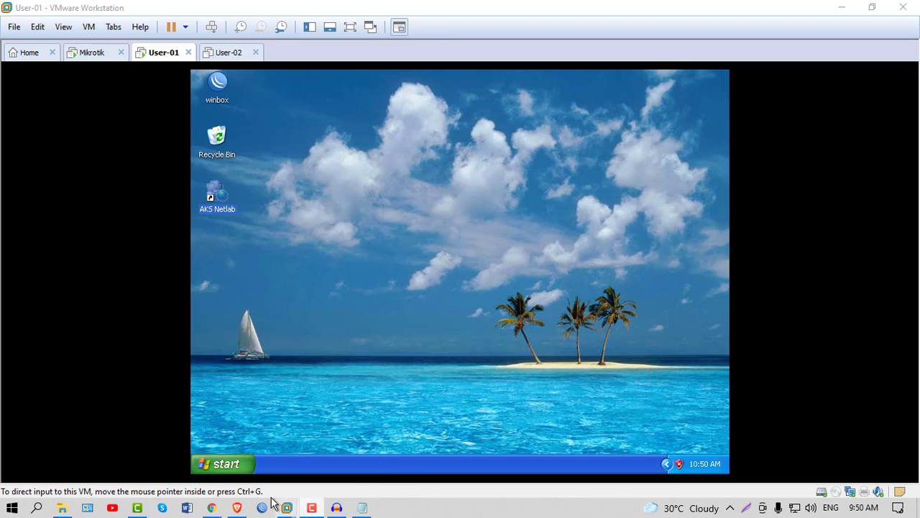